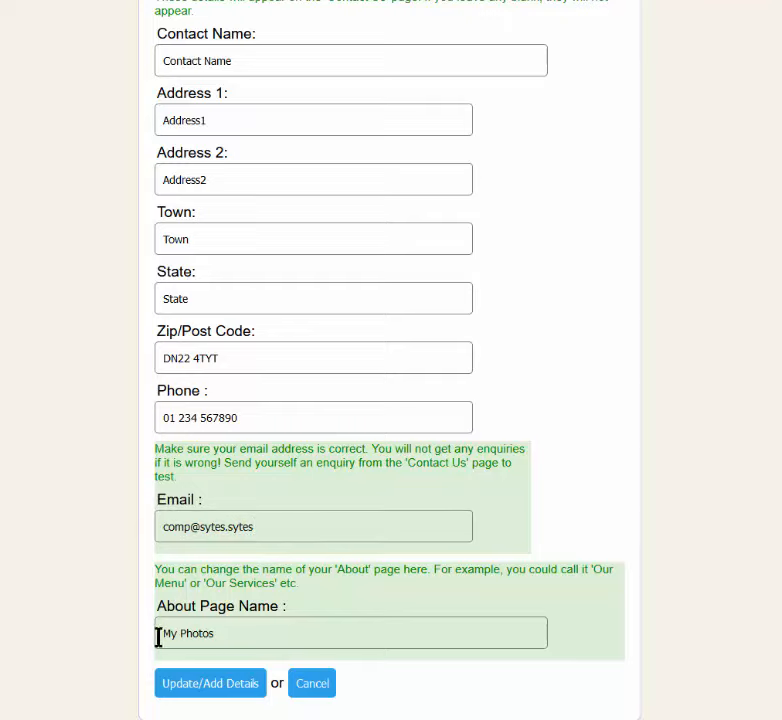
Step: Save the updated contact details and open the website for editing
left_click(213, 684)
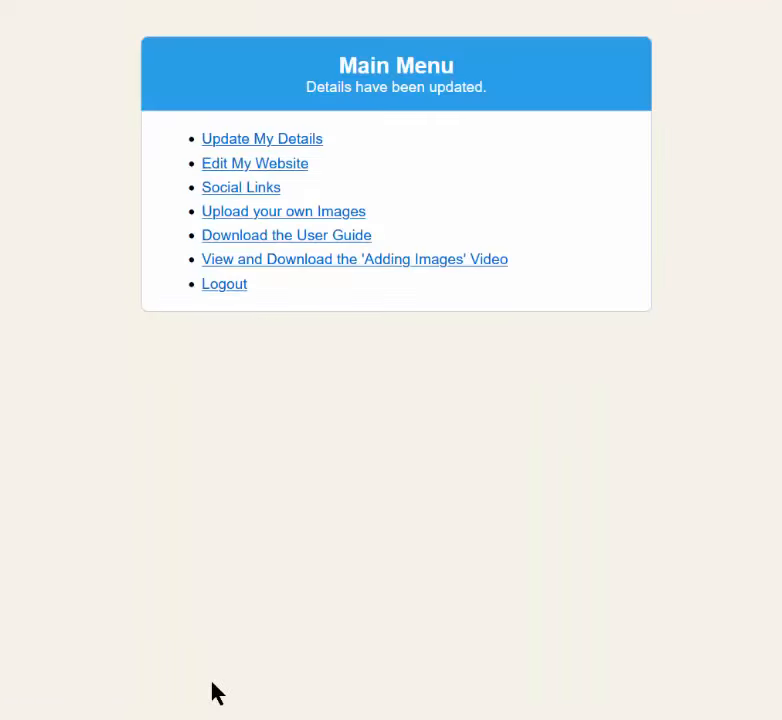
left_click(281, 165)
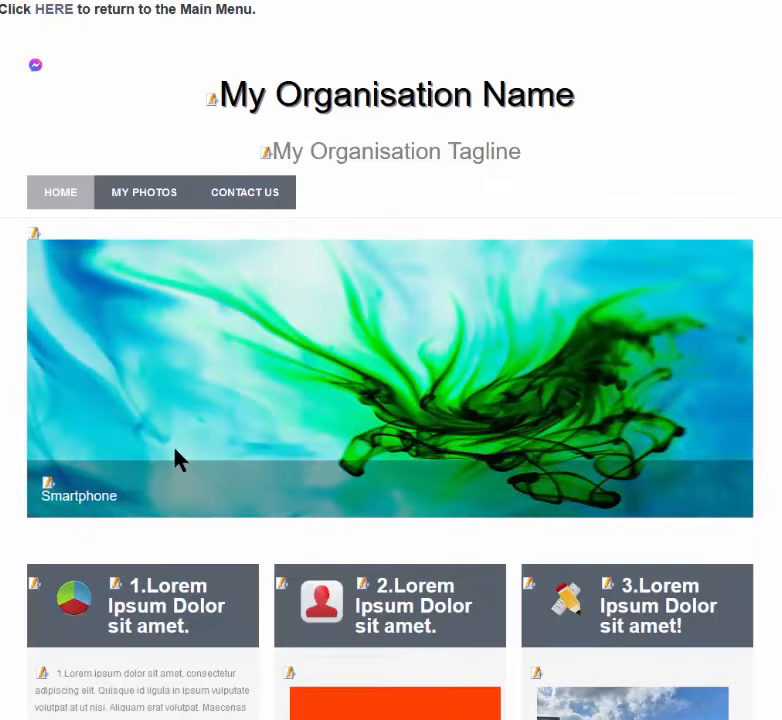
scroll(175, 459, "down", 3)
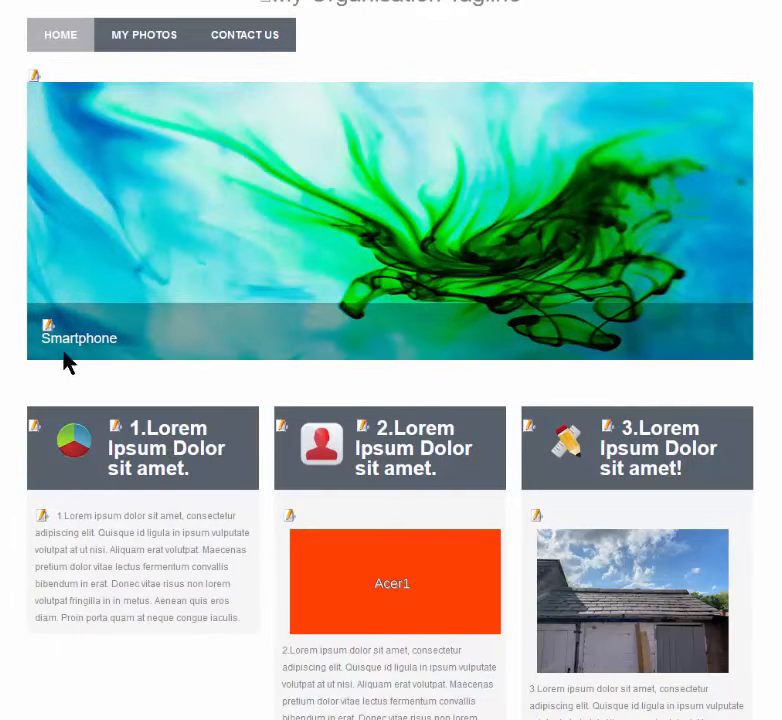
scroll(92, 230, "up", 3)
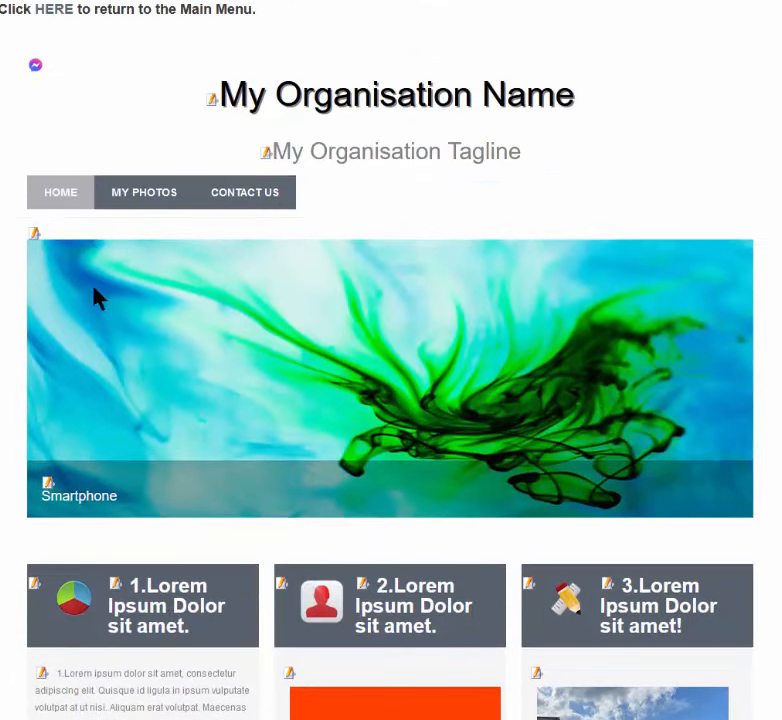
Step: Replace the Smartphone slide's banner with the stock photo of a green field under blue sky, save it, and check the slideshow
left_click(35, 240)
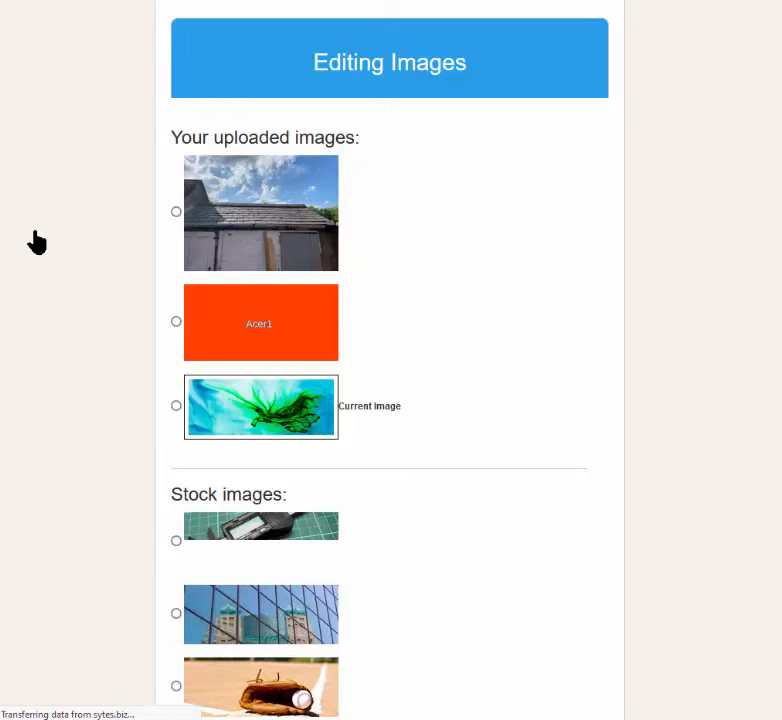
scroll(466, 305, "down", 1)
scroll(469, 306, "down", 5)
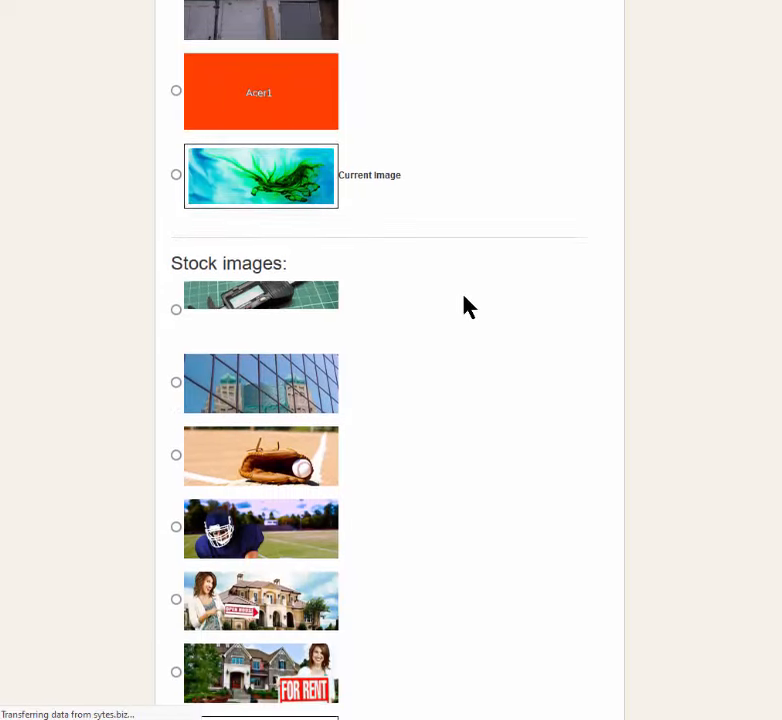
scroll(466, 305, "down", 5)
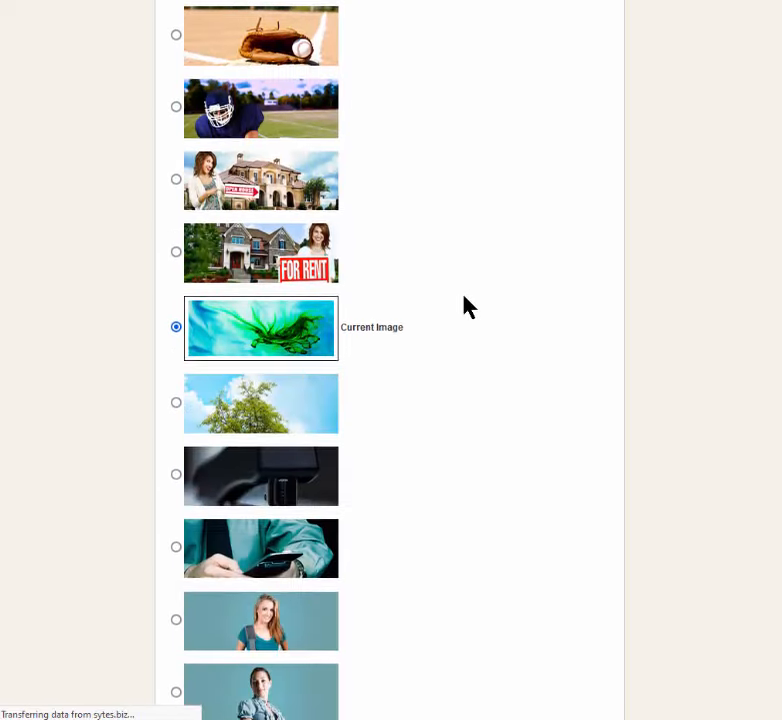
scroll(466, 306, "down", 4)
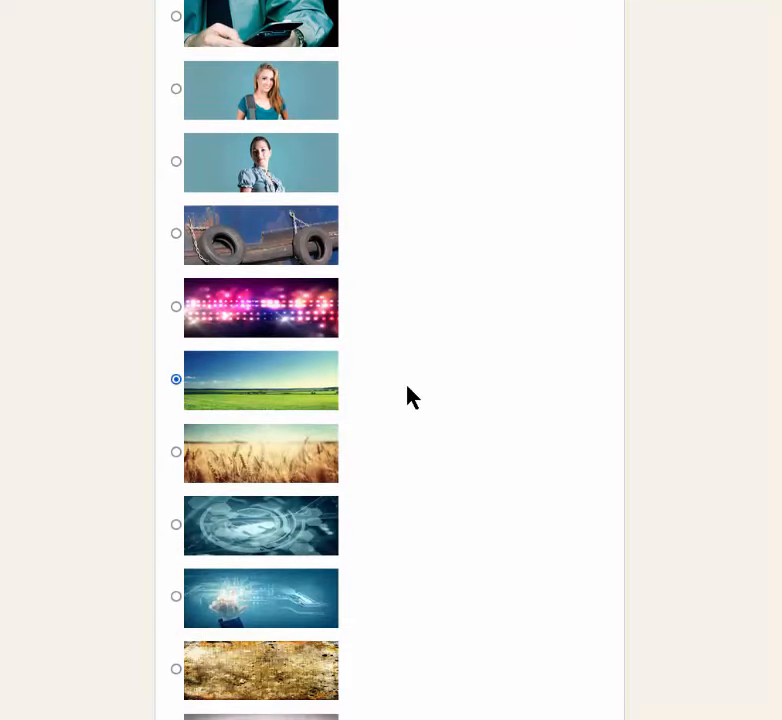
scroll(412, 396, "down", 13)
scroll(420, 442, "down", 7)
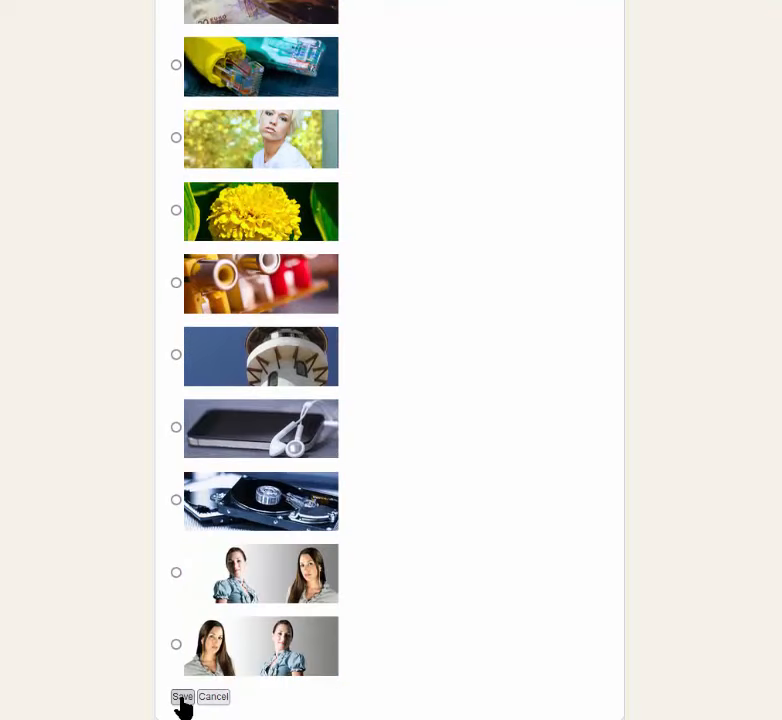
left_click(181, 698)
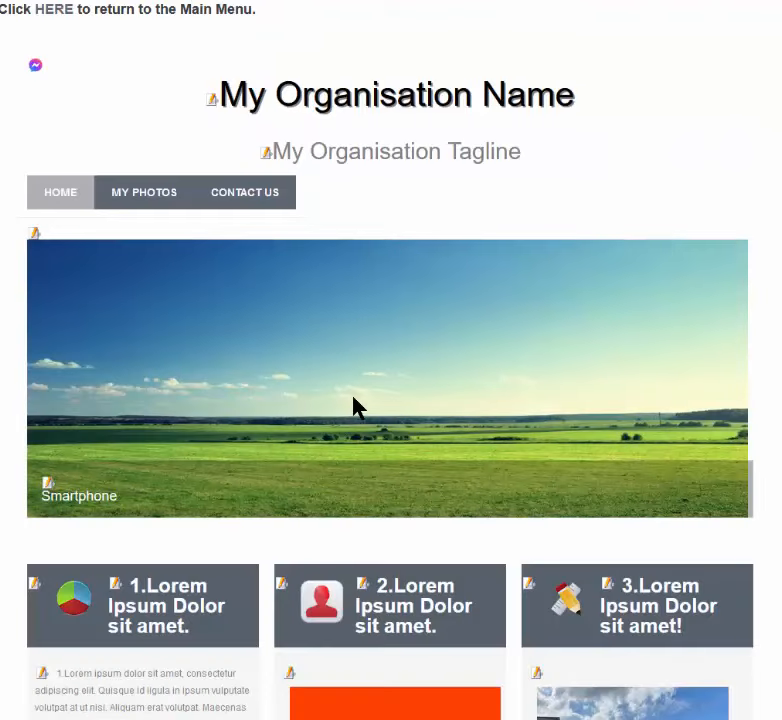
left_click(736, 382)
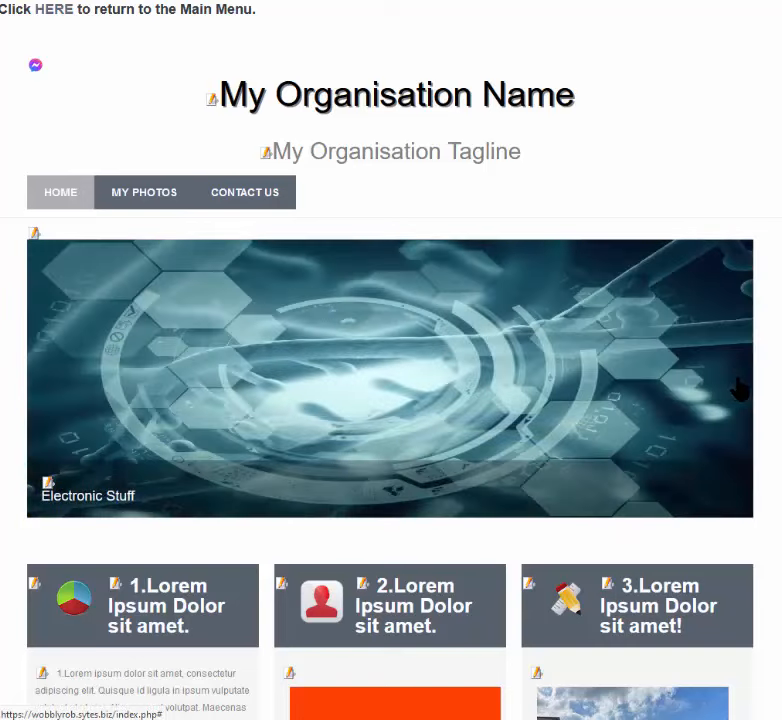
left_click(738, 388)
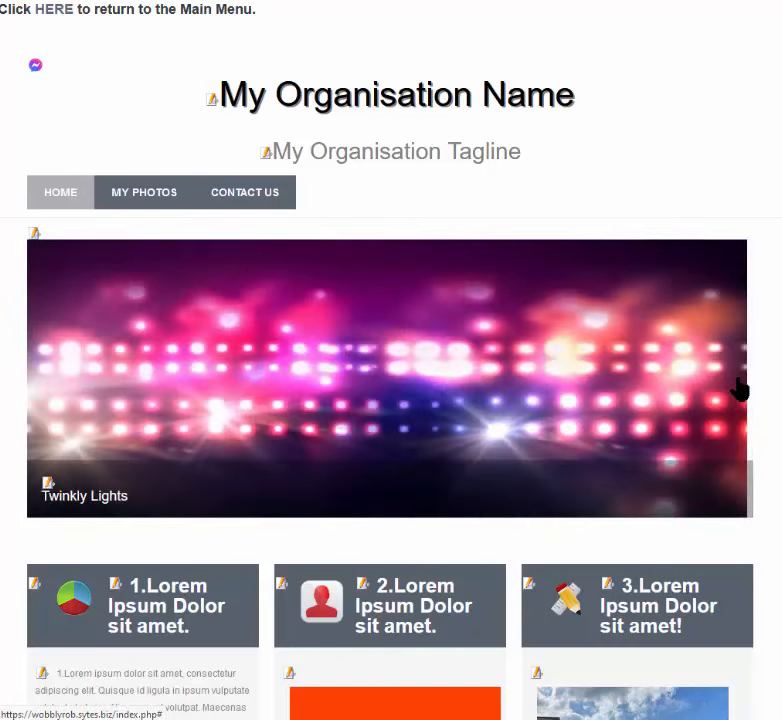
left_click(738, 388)
left_click(738, 388)
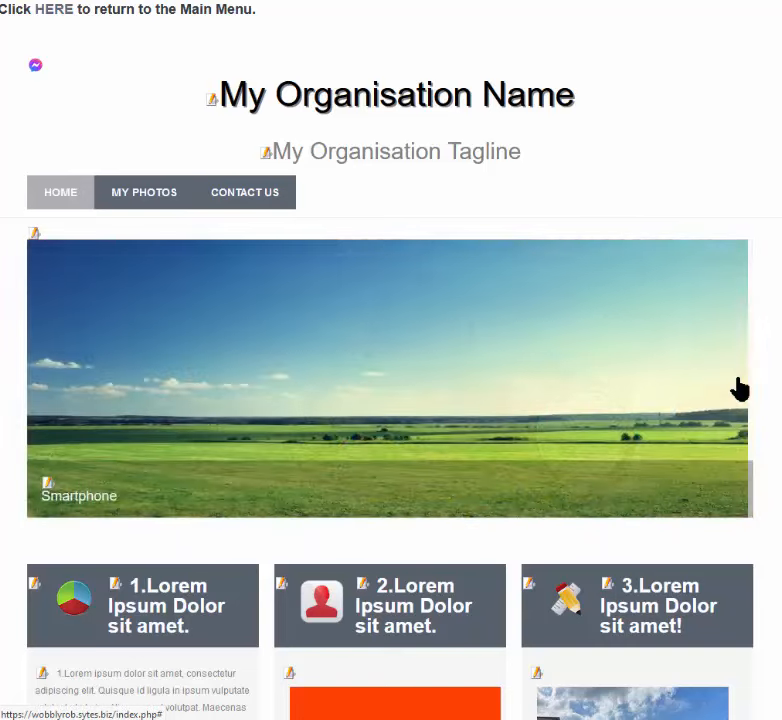
Step: Change the first column's heading icon to the stock alarm clock image and save it
scroll(700, 385, "down", 3)
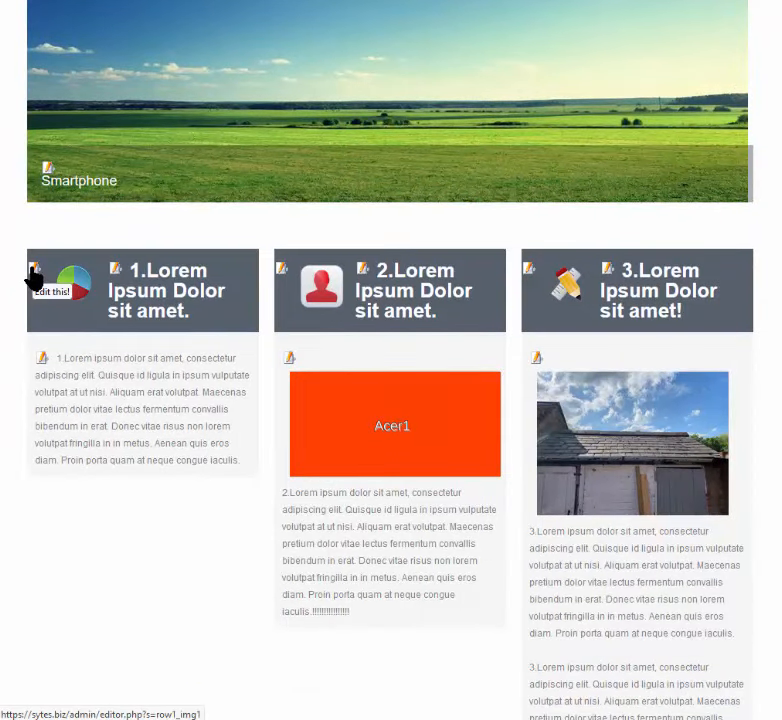
left_click(32, 270)
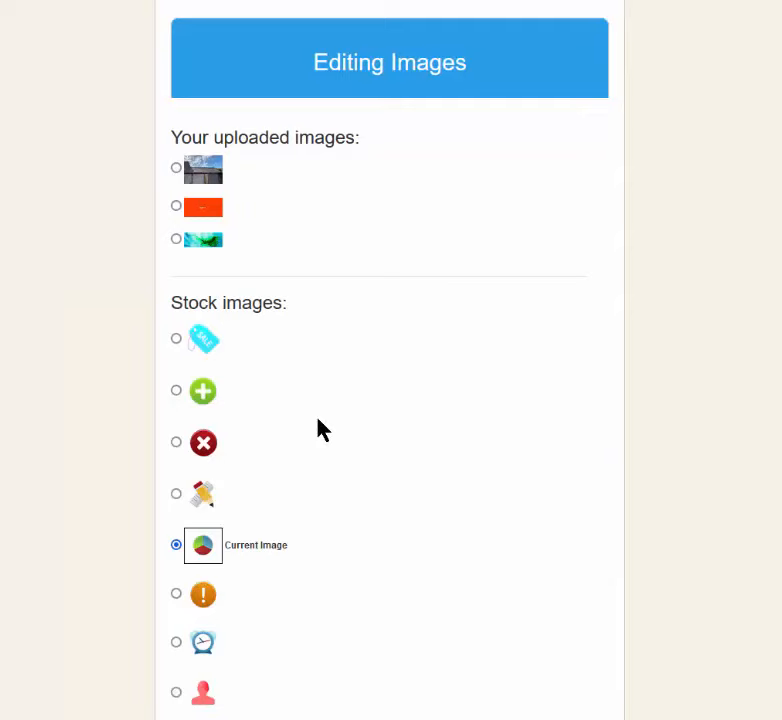
scroll(319, 428, "down", 2)
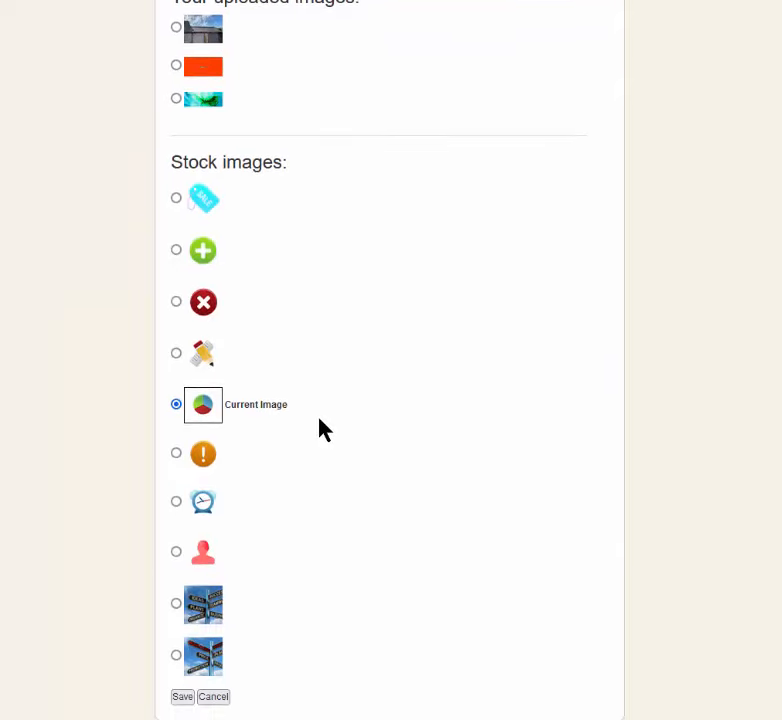
left_click(176, 502)
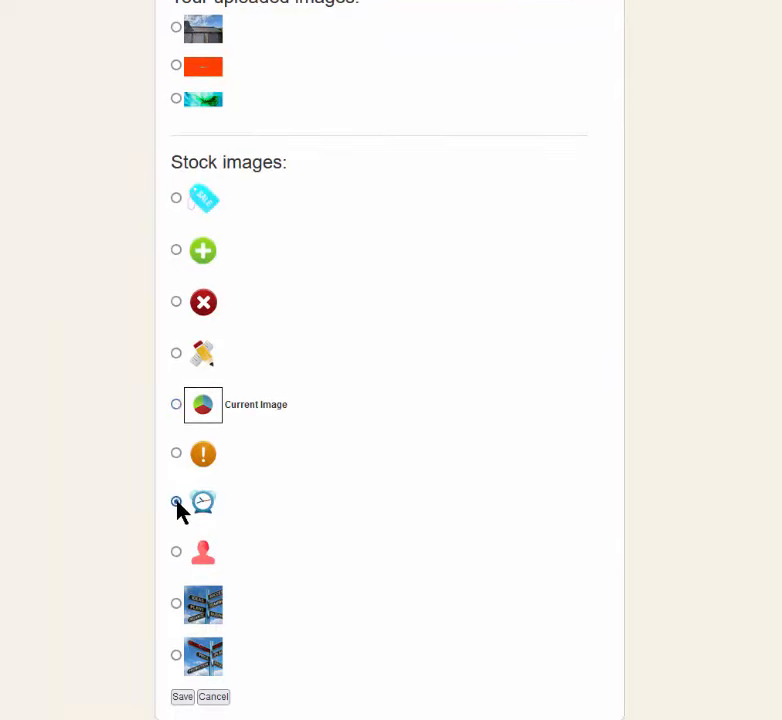
left_click(181, 697)
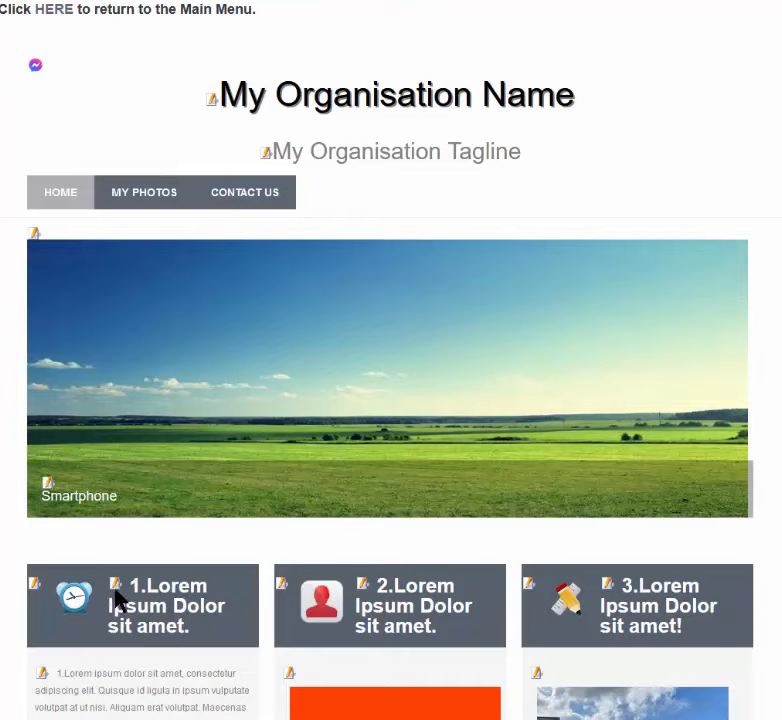
Step: Change the first column's heading to "1.Lorem Ipsum goes here." and save it
left_click(114, 588)
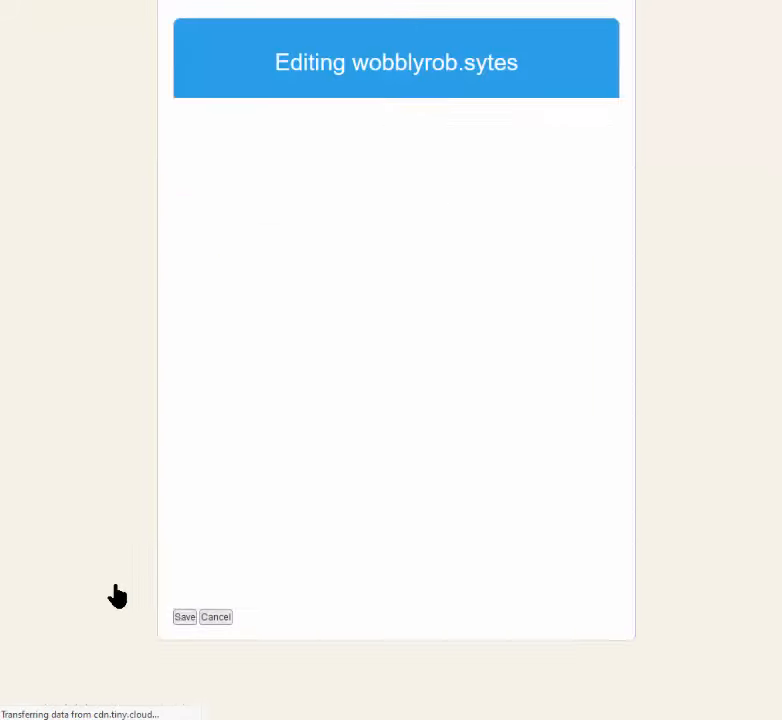
left_click(392, 163)
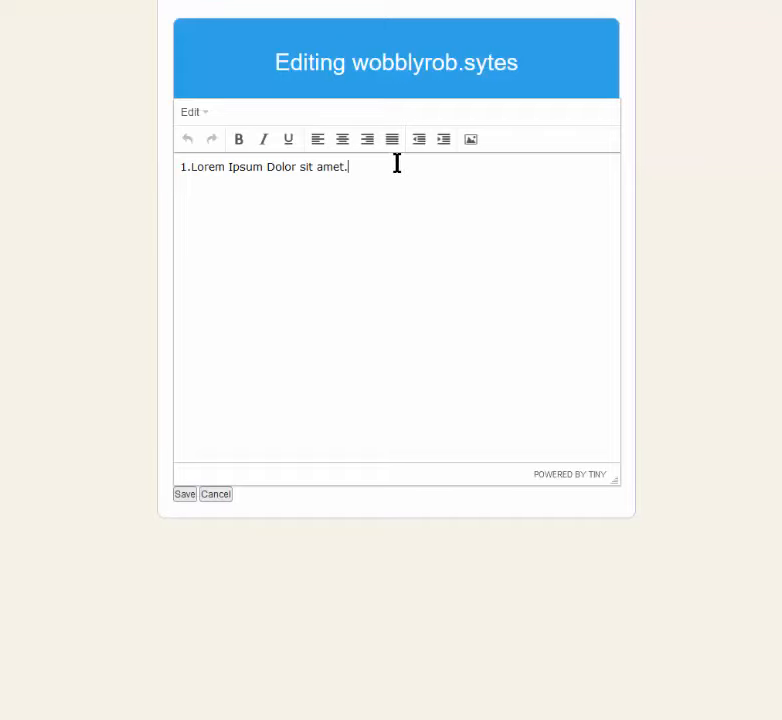
key("BackSpace")
key("BackSpace")
key("BackSpace")
key("BackSpace")
key("BackSpace")
key("BackSpace")
key("BackSpace")
key("BackSpace")
key("BackSpace")
key("BackSpace")
key("BackSpace")
key("BackSpace")
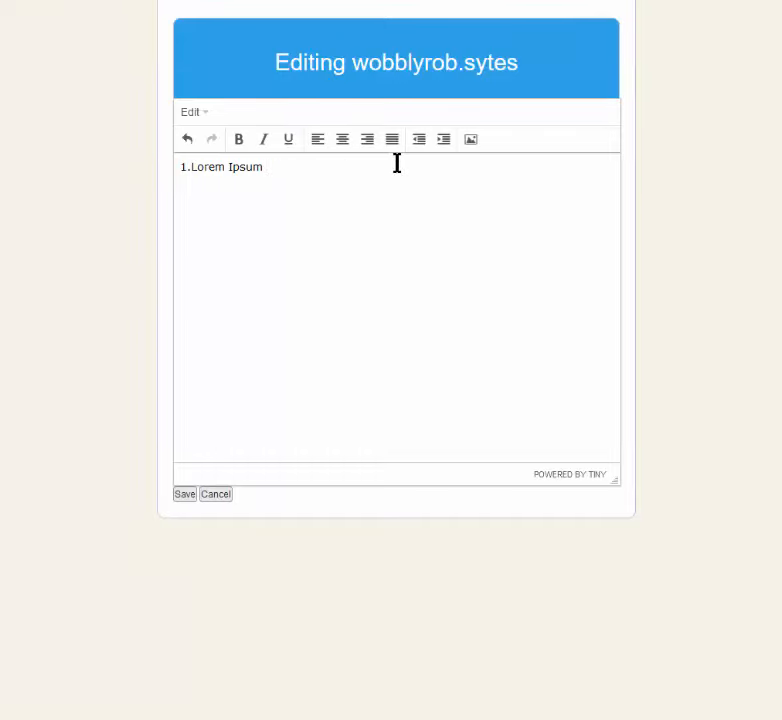
type("goes here.")
left_click(185, 494)
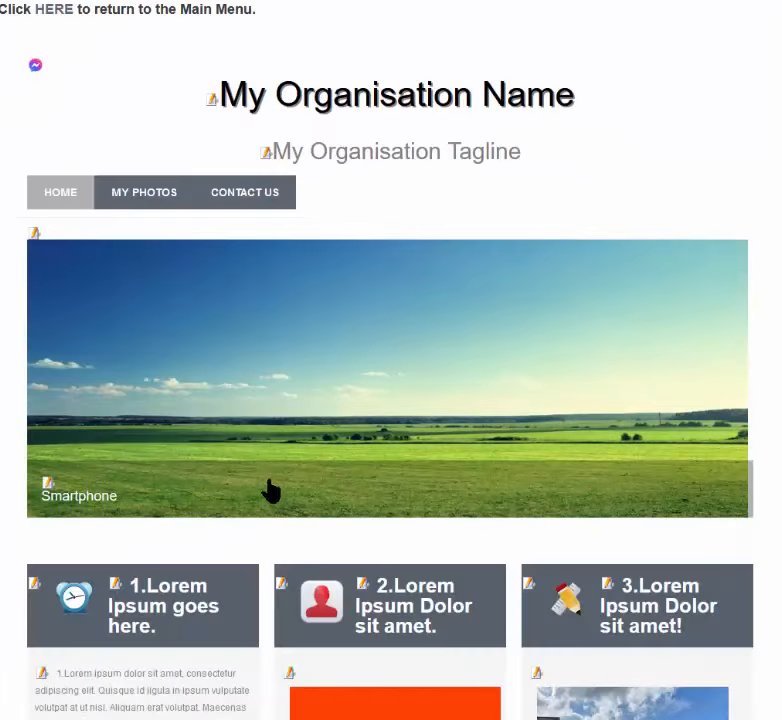
Step: On the My Photos page, replace the heading text with "My Photos."
scroll(370, 478, "down", 3)
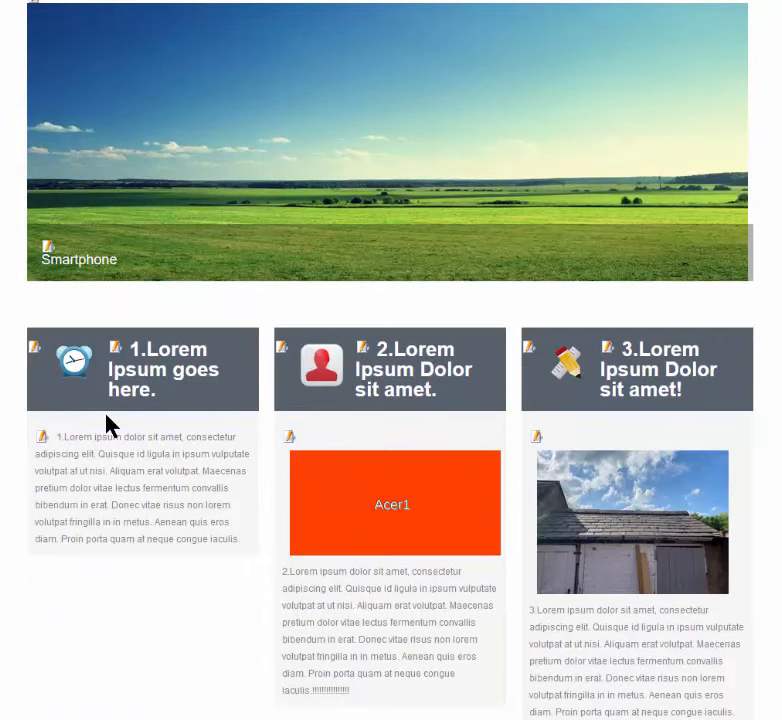
scroll(360, 445, "up", 3)
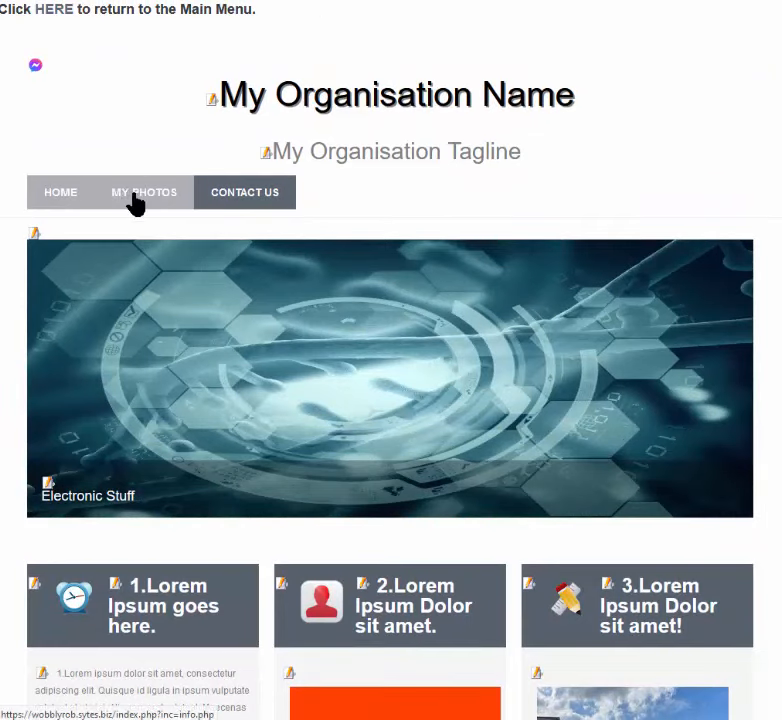
left_click(136, 202)
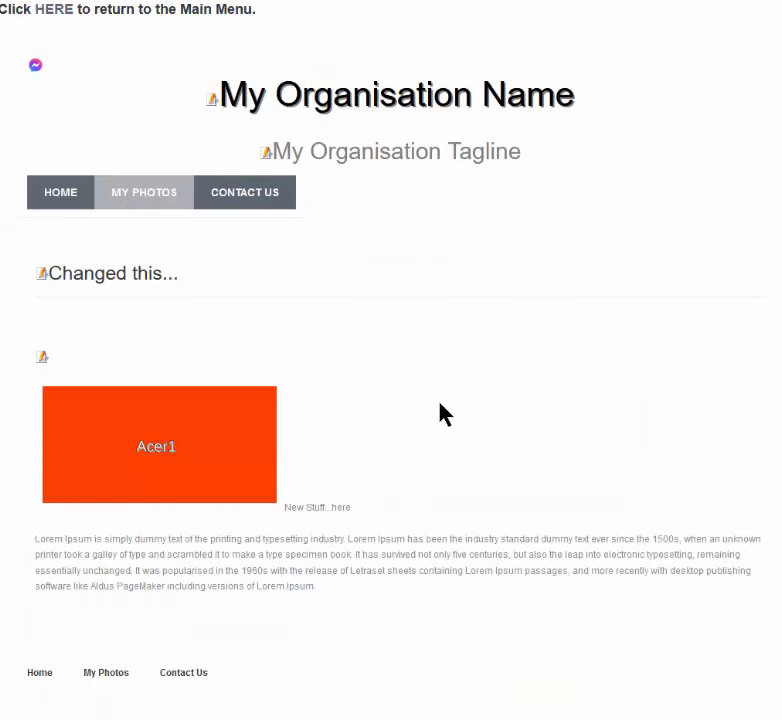
left_click(44, 281)
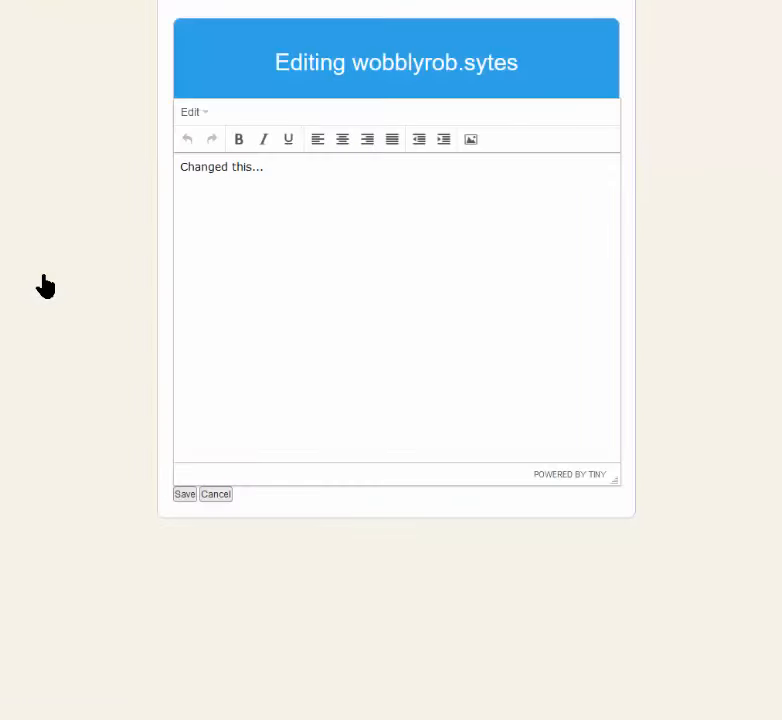
left_click_drag(283, 166, 138, 193)
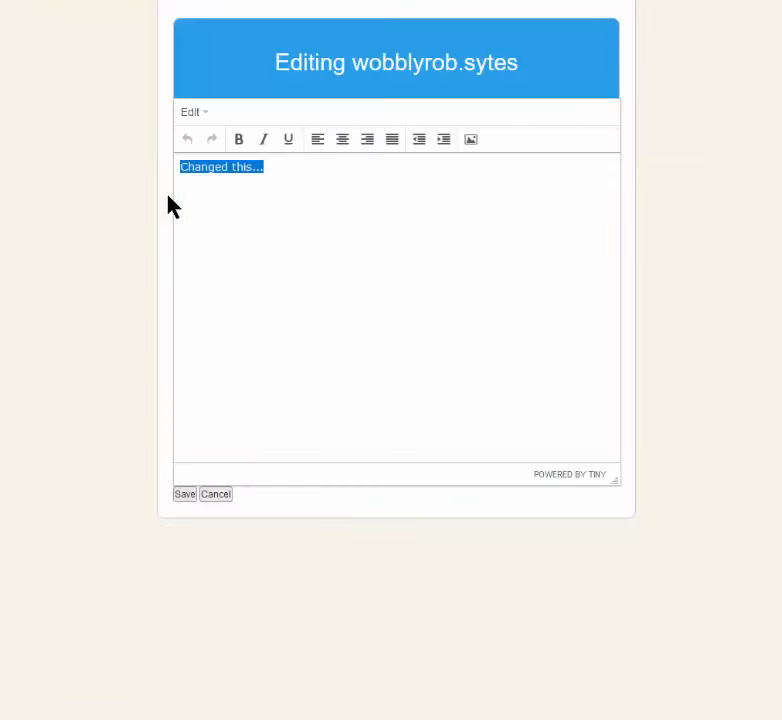
type("My ")
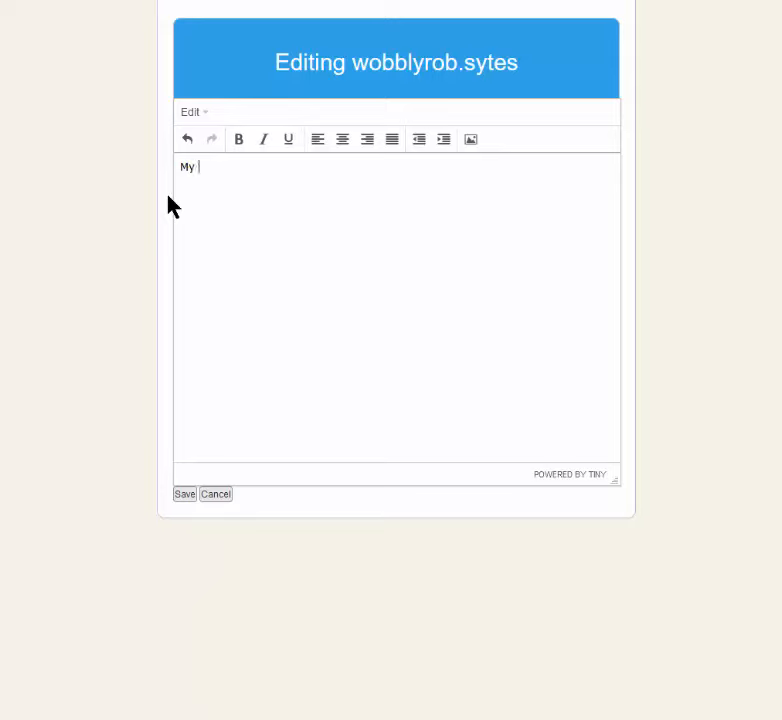
type("Photos.")
Step: Make the "My Photos." heading bold, underlined and centred, and save it
left_click_drag(264, 166, 175, 167)
left_click(238, 140)
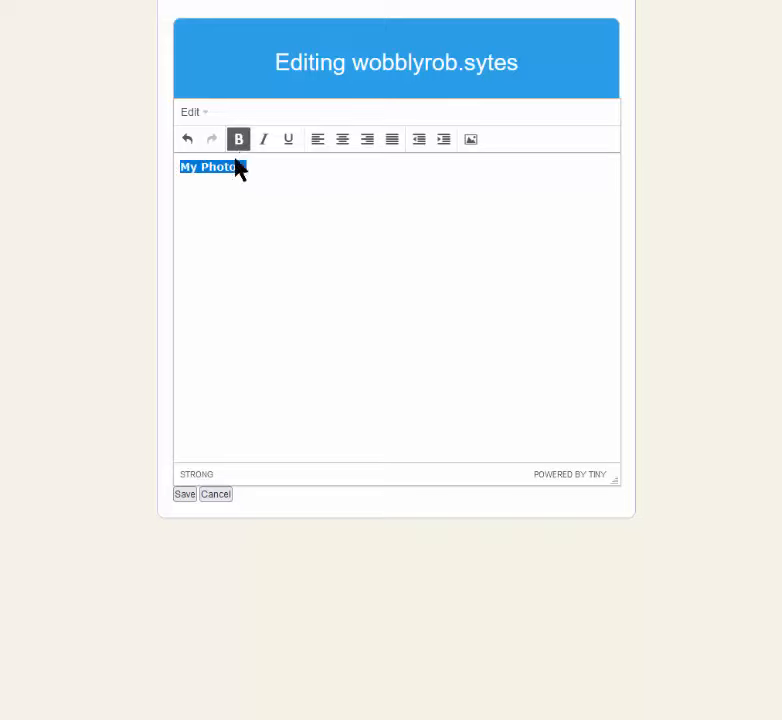
left_click(288, 140)
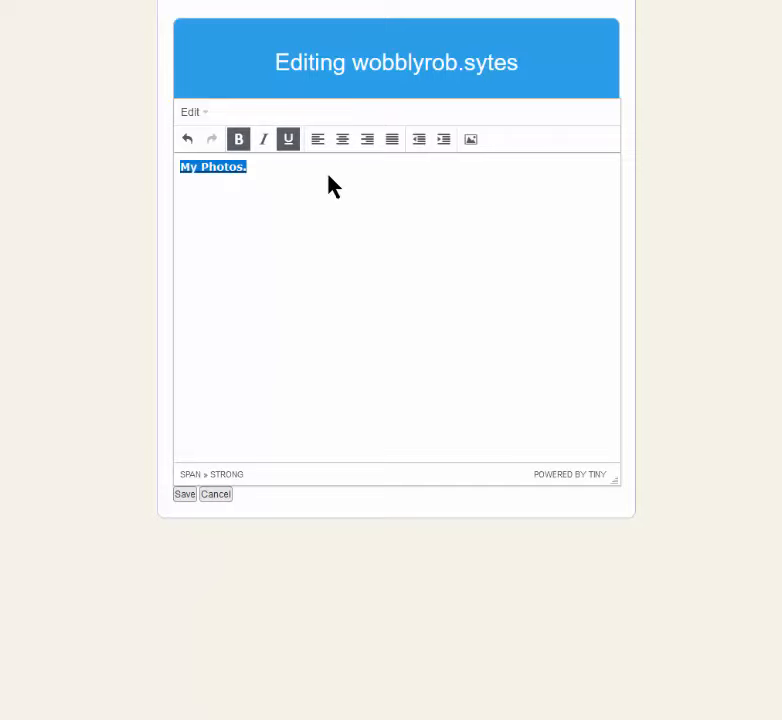
left_click(342, 140)
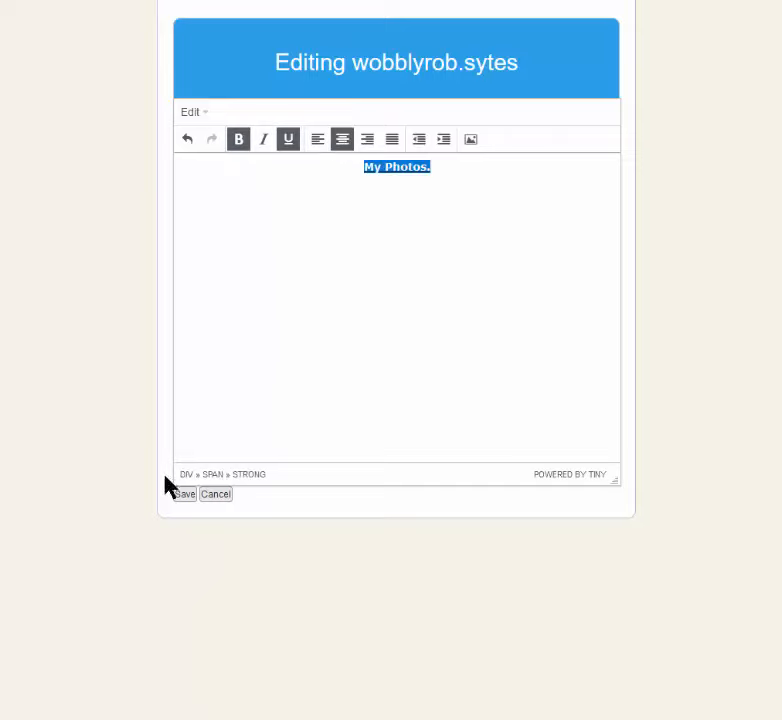
left_click(184, 495)
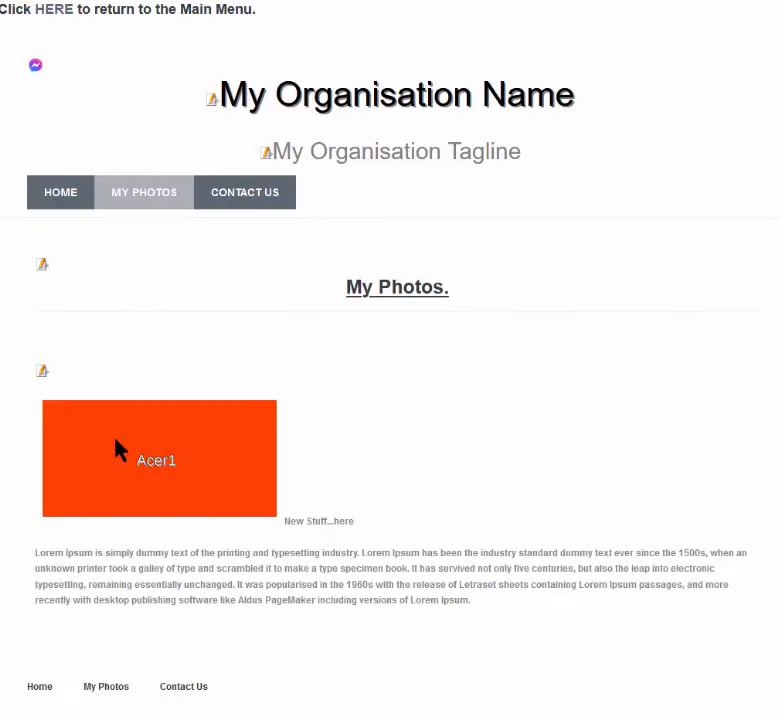
Step: Centre the orange Acer1 image in the My Photos page's main content
left_click(41, 372)
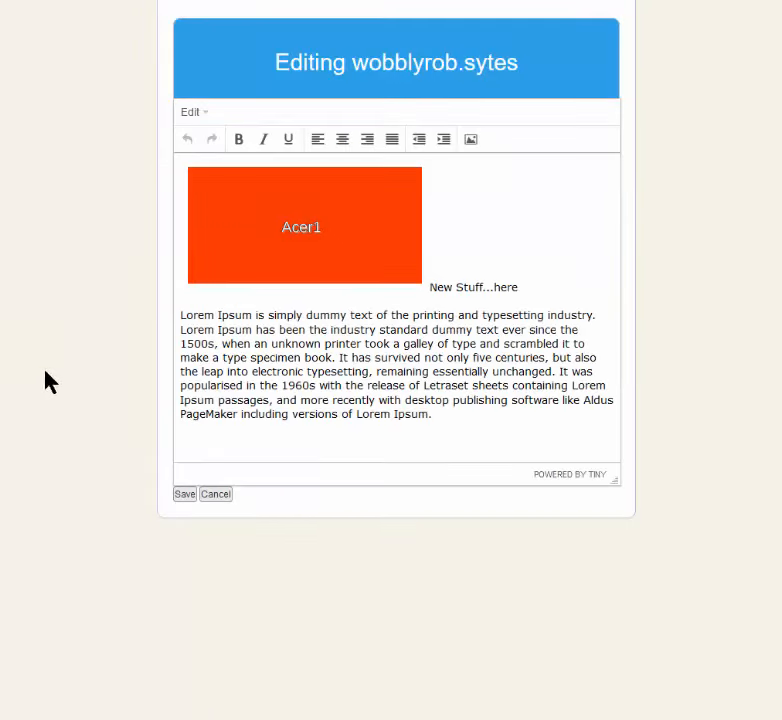
left_click(342, 211)
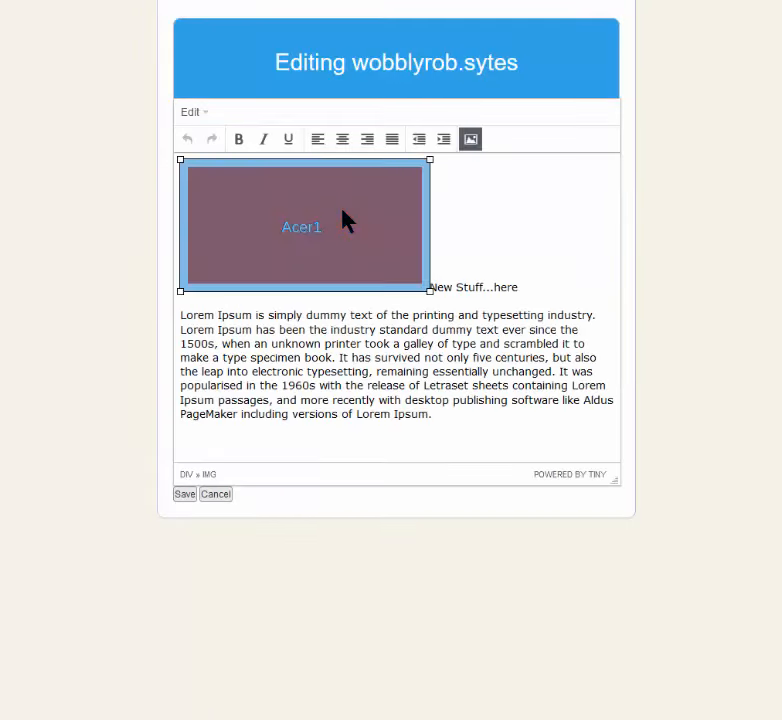
left_click(342, 140)
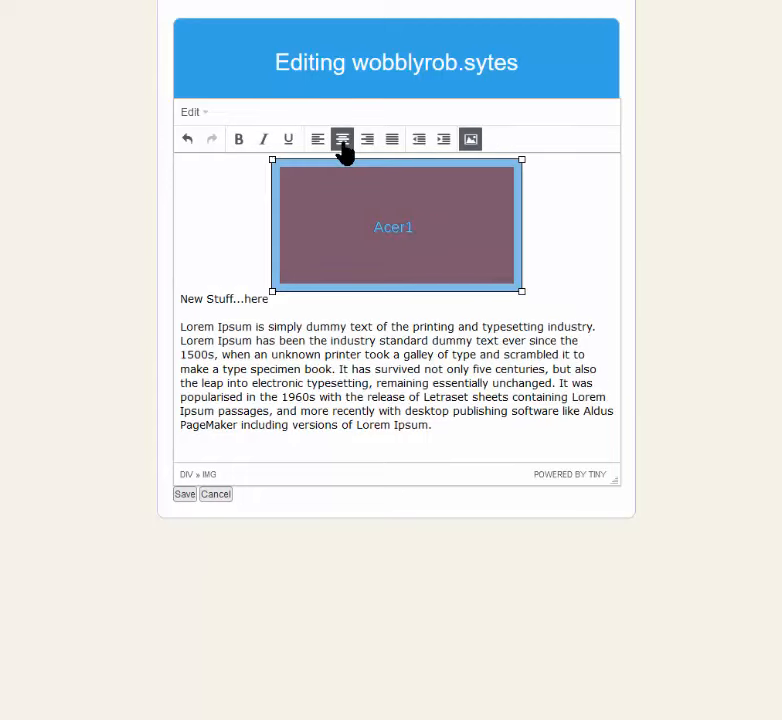
Step: Move the "New Stuff...here" text onto its own line below the Acer1 image, centre it and save the content
left_click(181, 298)
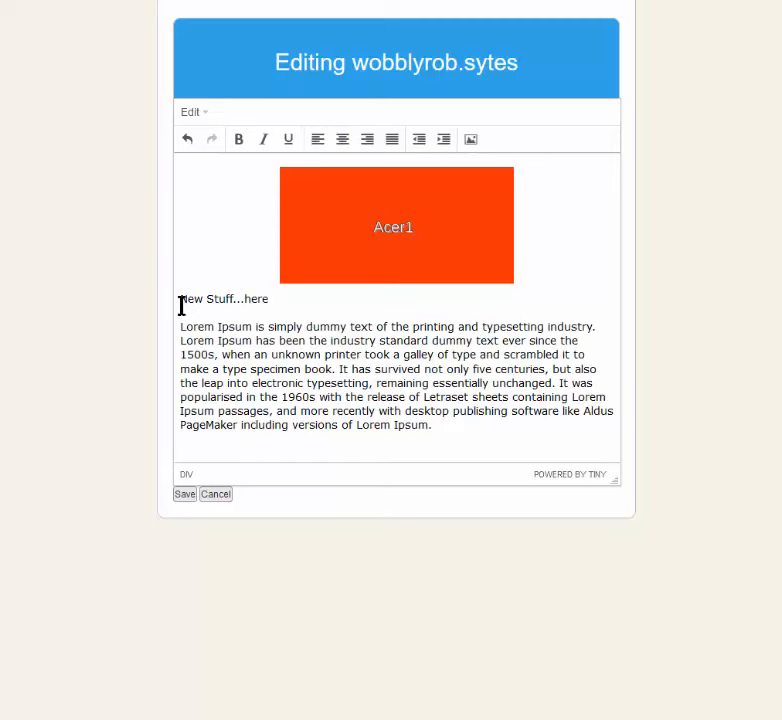
key("Return")
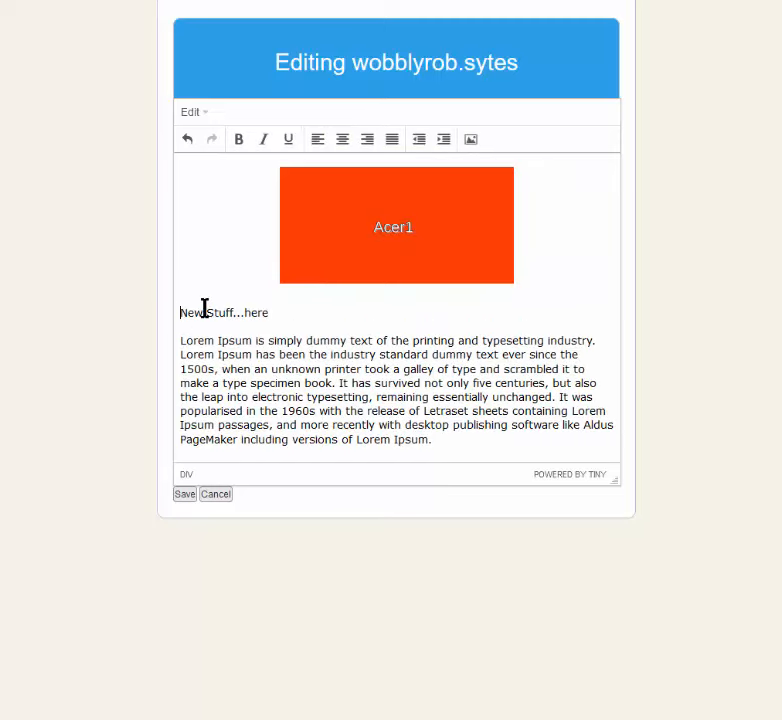
left_click_drag(269, 310, 181, 313)
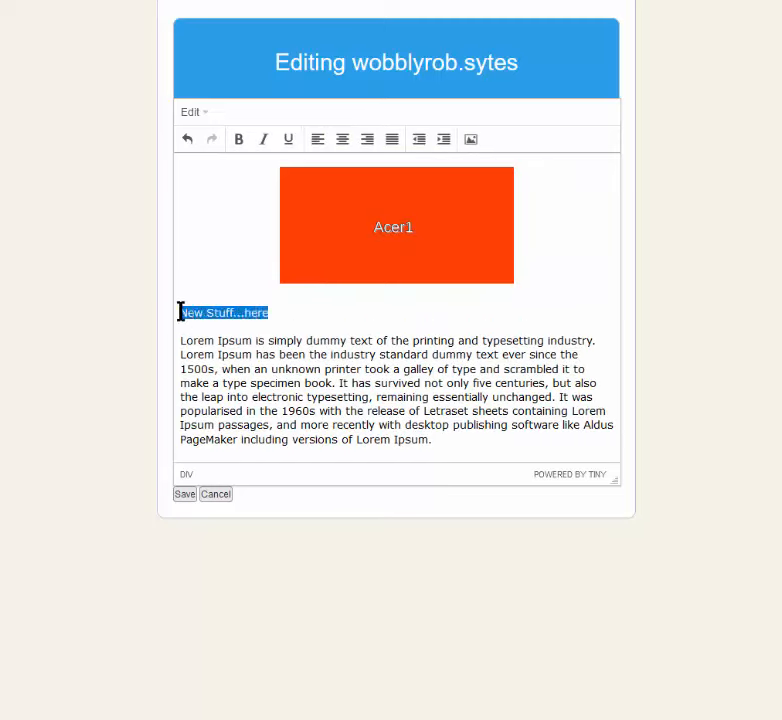
left_click(343, 141)
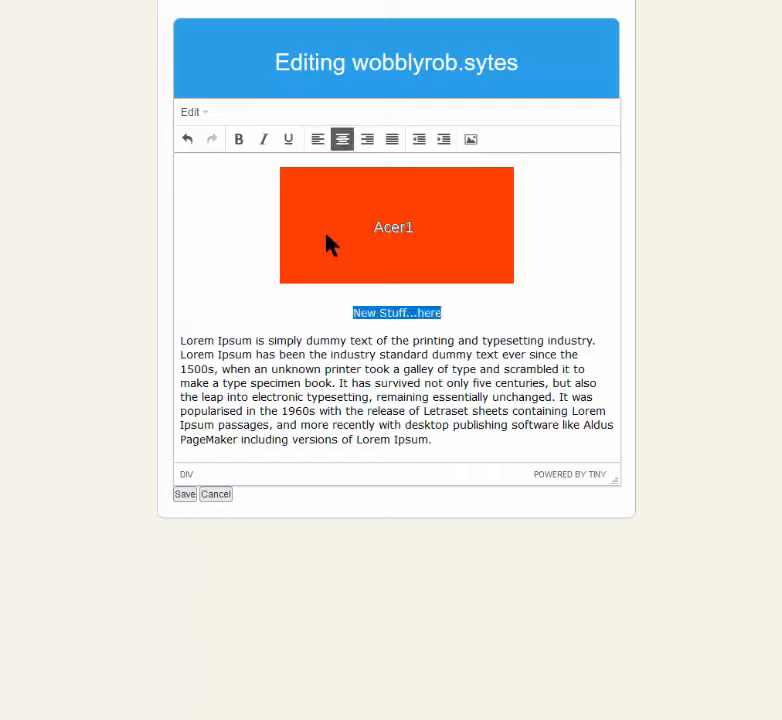
left_click(185, 495)
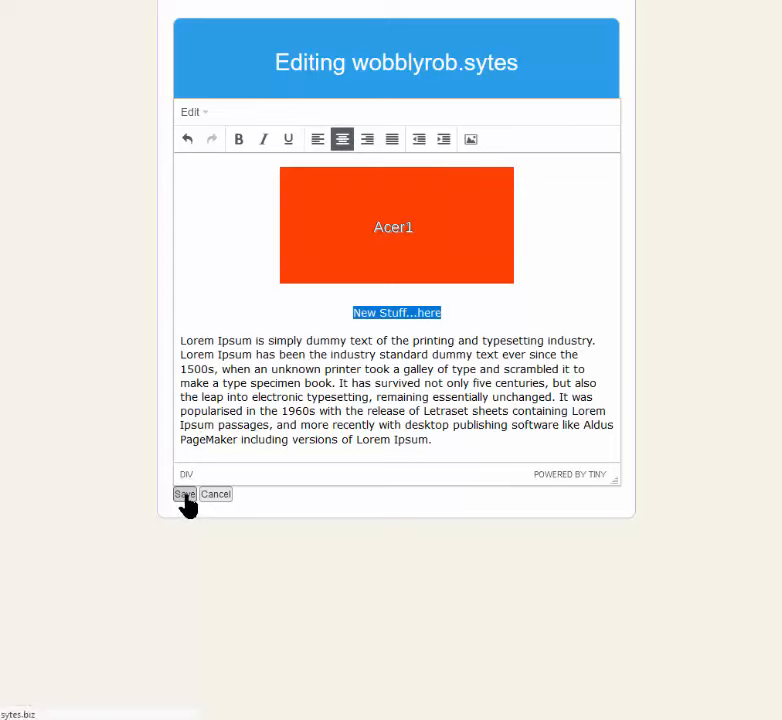
scroll(181, 485, "down", 1)
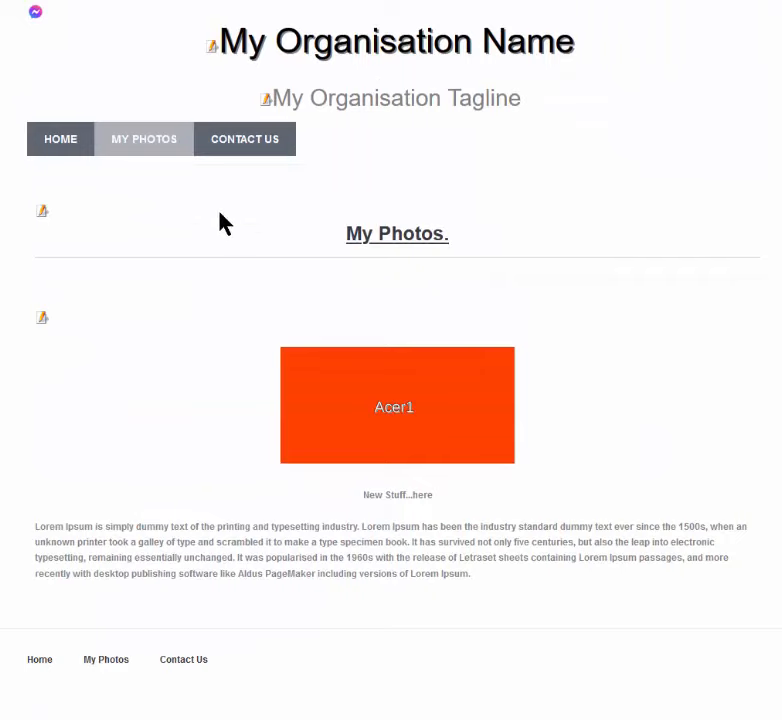
Step: On the Contact Us page, clear the Zip/Post Code from the address details and update them
left_click(251, 150)
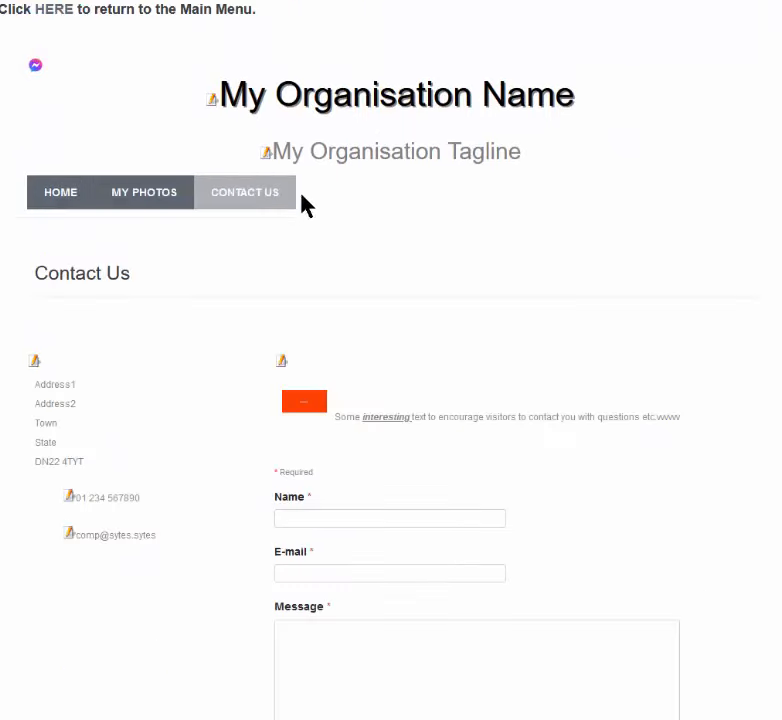
scroll(334, 277, "down", 4)
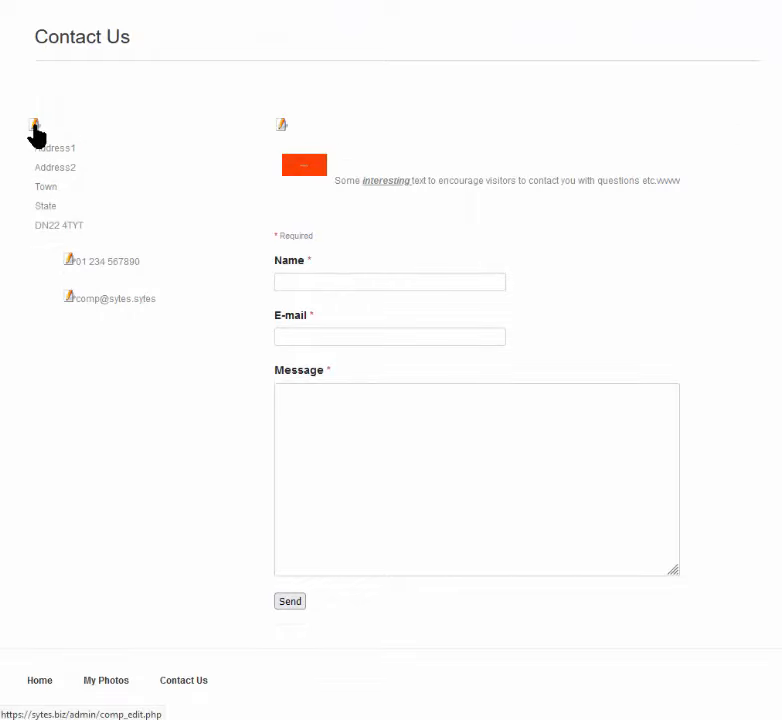
left_click(34, 126)
scroll(279, 422, "down", 3)
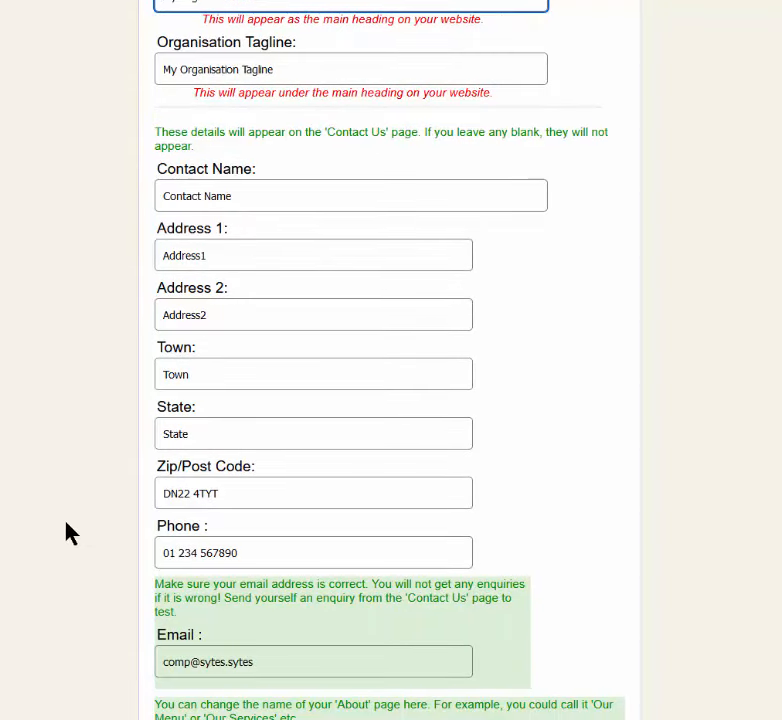
left_click(245, 497)
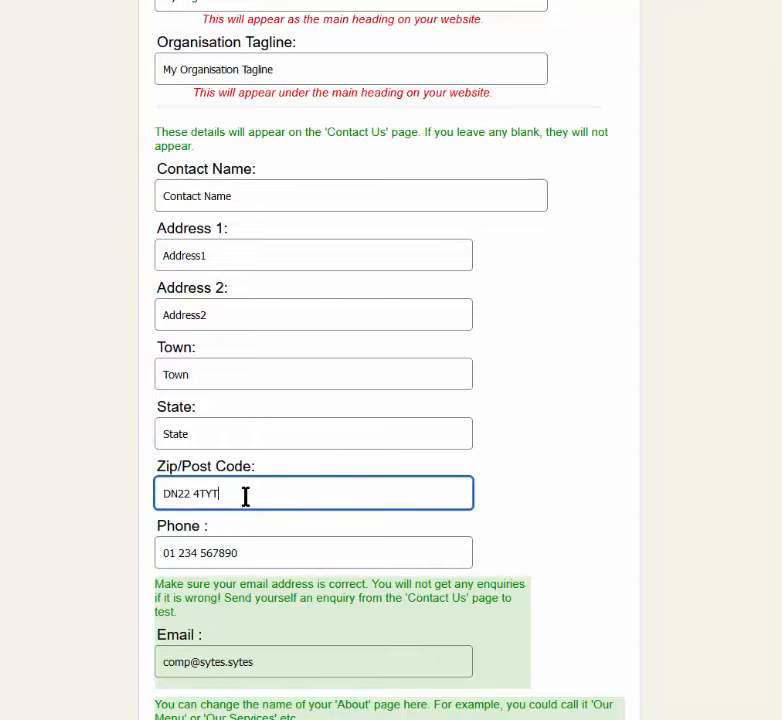
key("BackSpace")
key("BackSpace")
key("BackSpace")
key("BackSpace")
key("BackSpace")
key("BackSpace")
key("BackSpace")
key("BackSpace")
key("BackSpace")
scroll(250, 505, "down", 2)
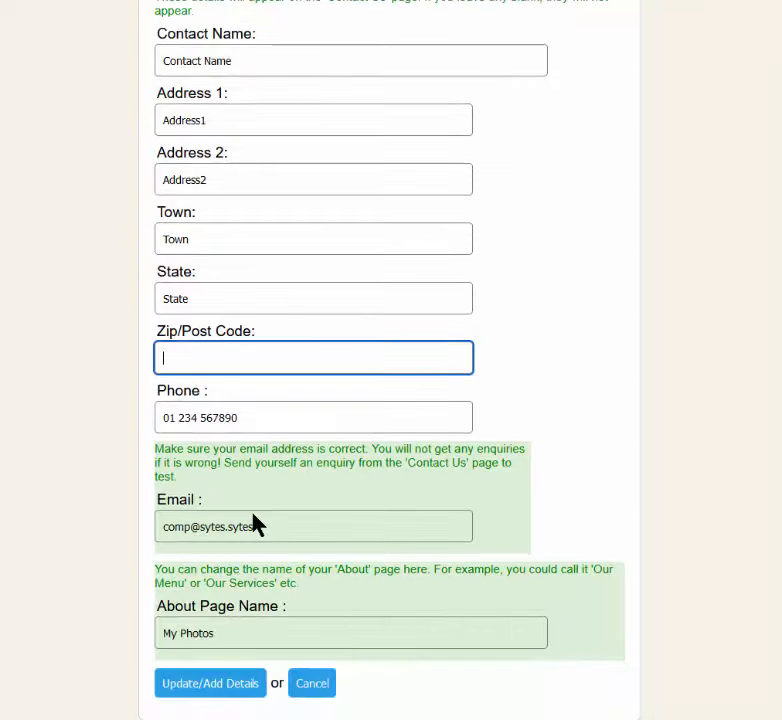
left_click(212, 684)
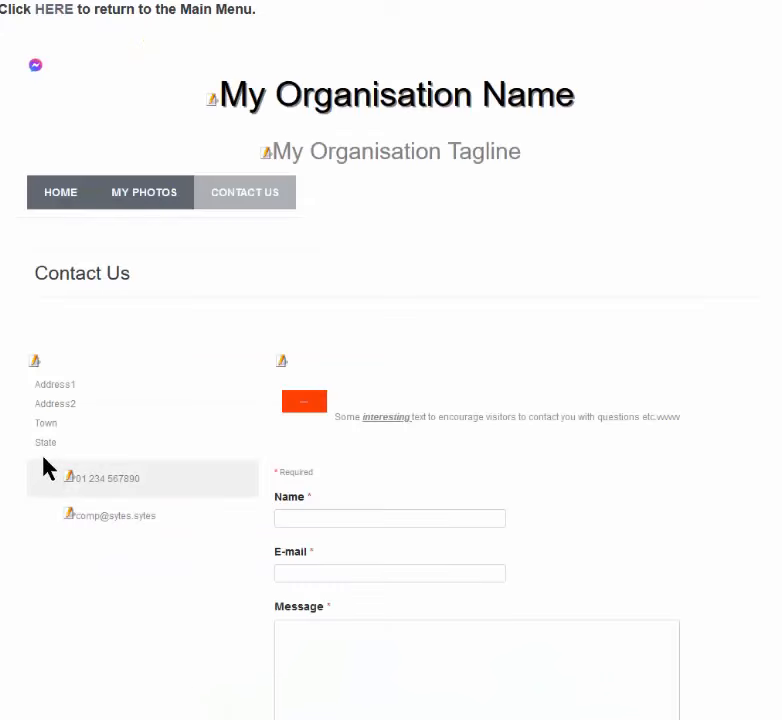
Step: Delete the stray "v" characters after "etc." at the end of the Contact Us page's introductory text
left_click(282, 364)
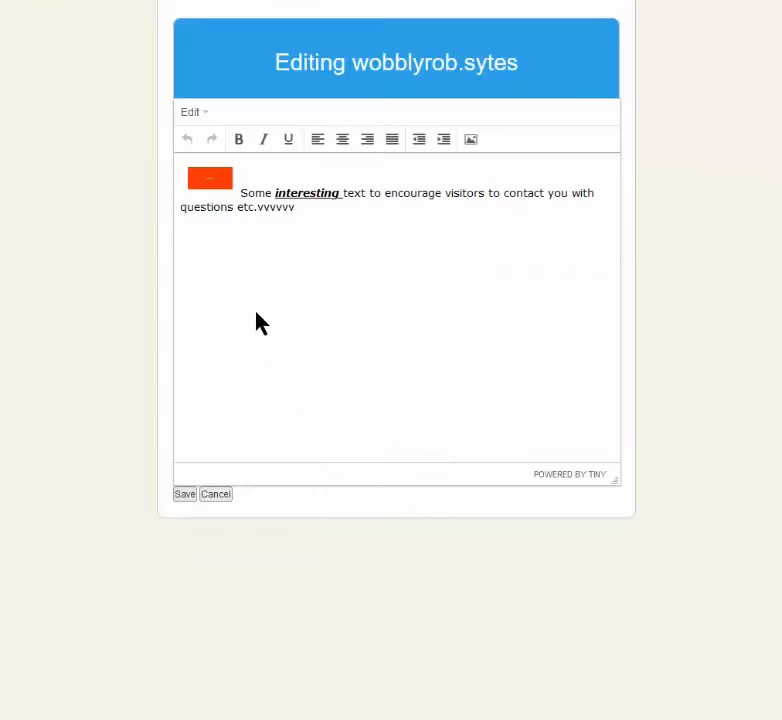
left_click(311, 208)
key("BackSpace")
key("BackSpace")
key("BackSpace")
key("BackSpace")
Step: Enlarge the small orange image in the Contact Us introduction, centre it above the text and save
left_click(208, 184)
left_click_drag(240, 196, 258, 209)
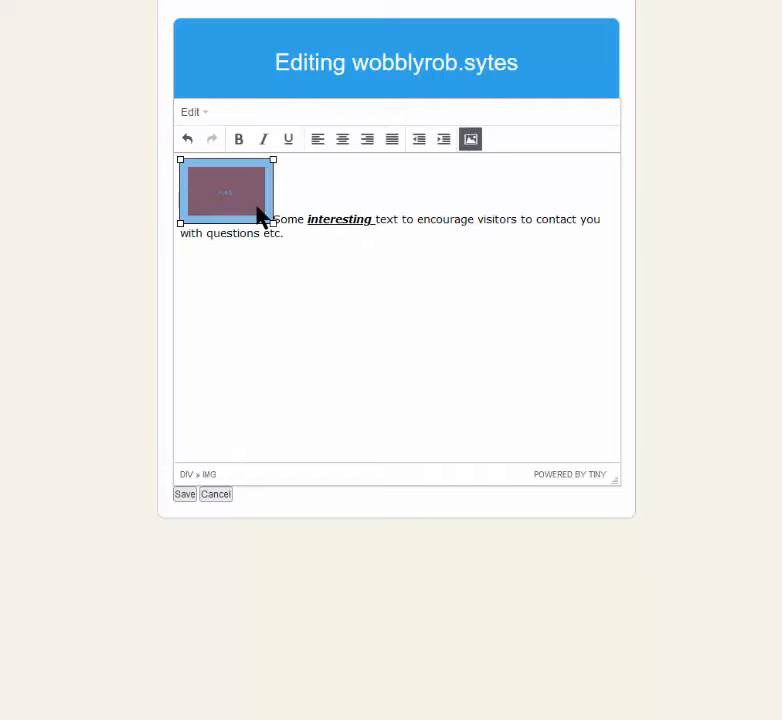
left_click(341, 145)
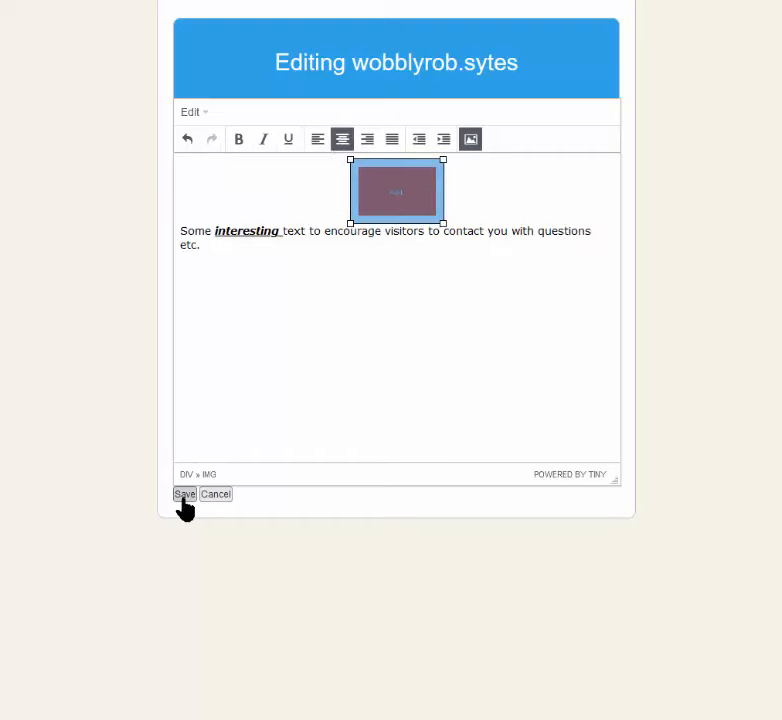
left_click(288, 416)
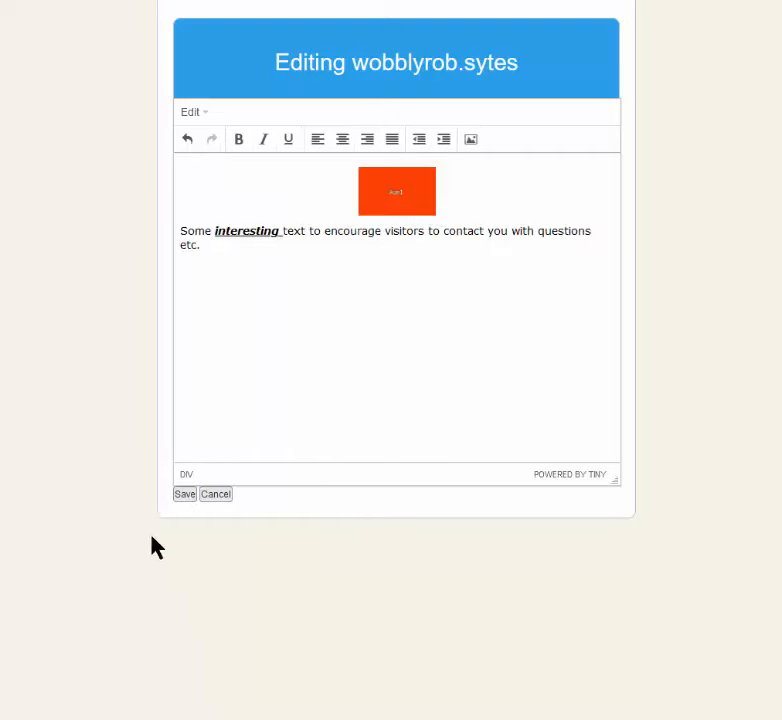
left_click(185, 495)
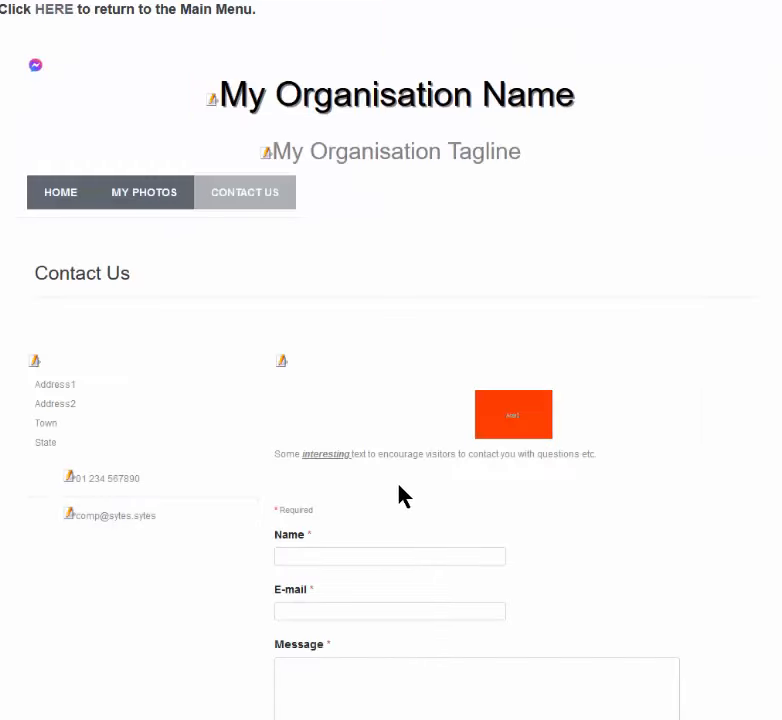
Step: Look over the Contact Us page, go to the Home page and return to the Main Menu
scroll(399, 496, "down", 3)
scroll(399, 486, "down", 3)
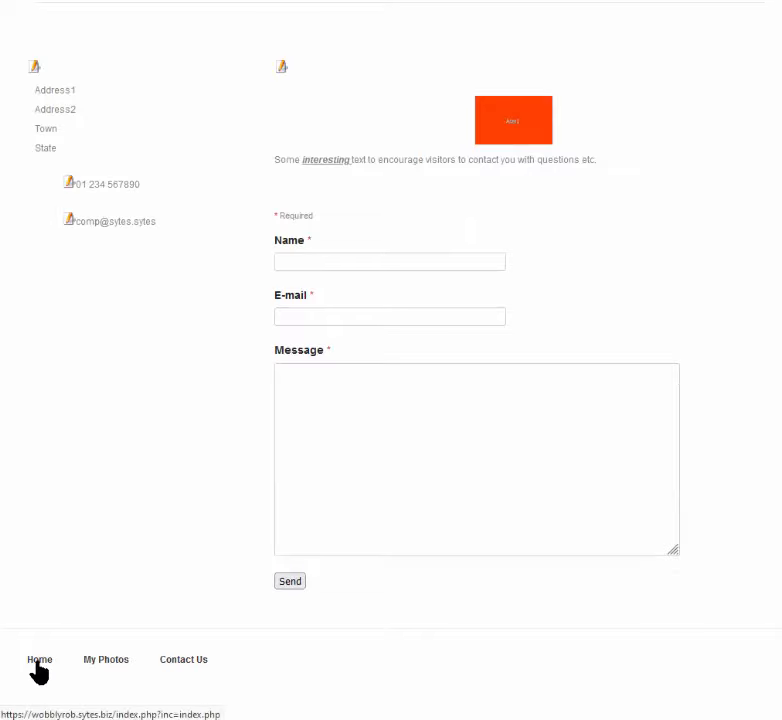
left_click(38, 662)
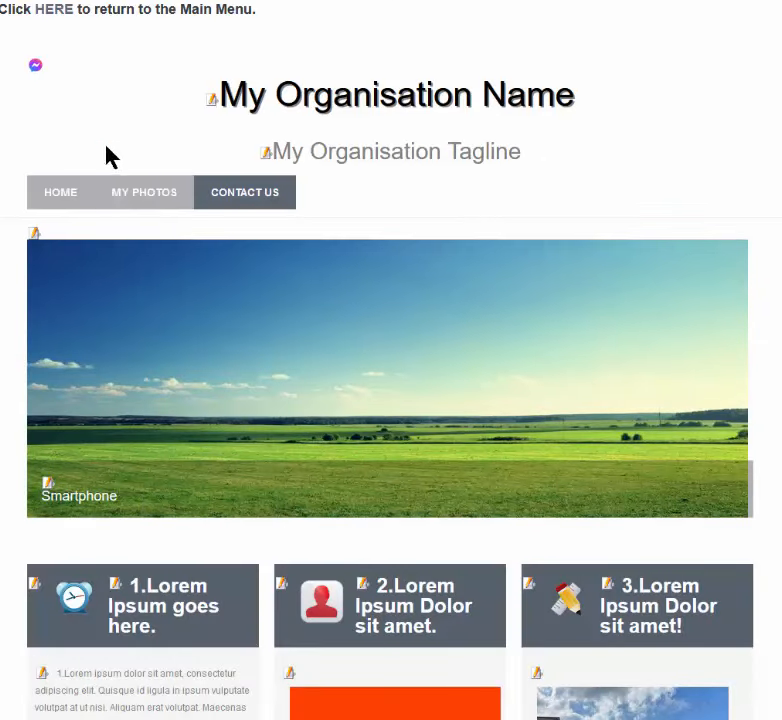
left_click(55, 12)
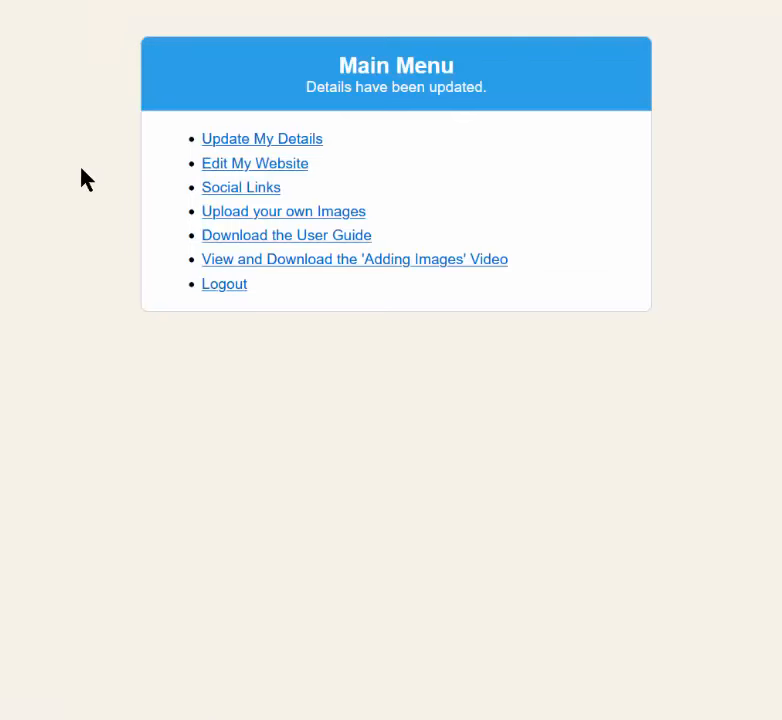
Step: Clear the Messenger entry from the site's social links and save them
left_click(212, 188)
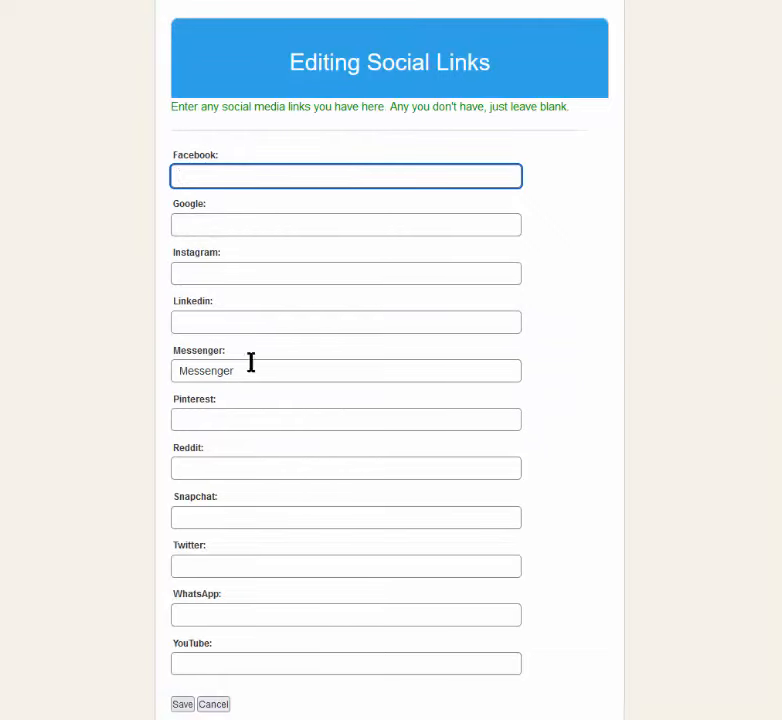
left_click_drag(250, 370, 159, 374)
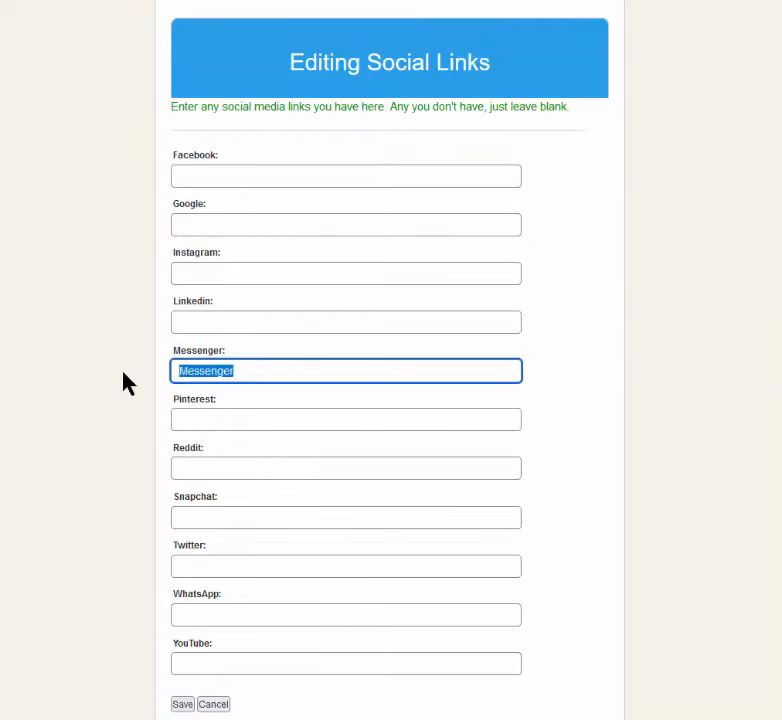
key("BackSpace")
scroll(140, 372, "down", 1)
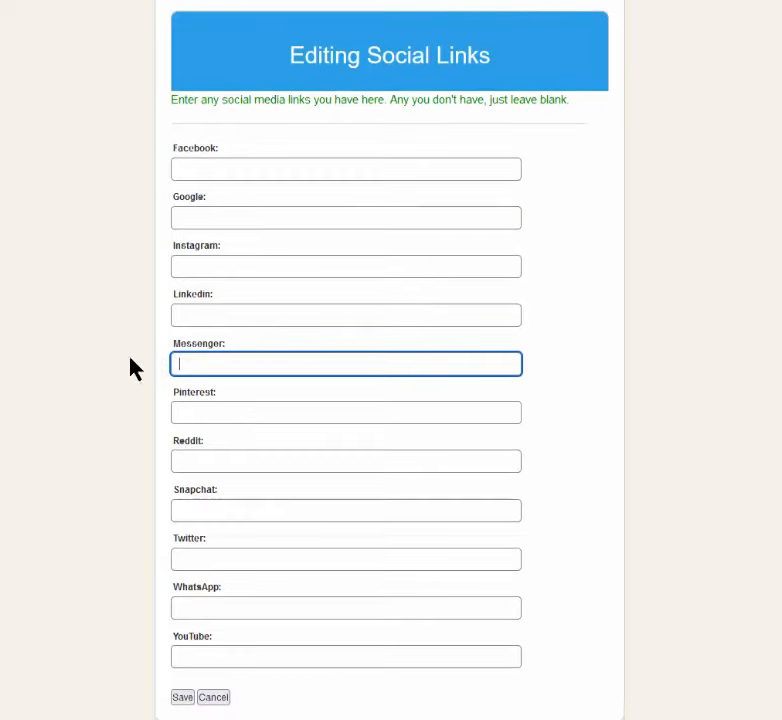
left_click(181, 699)
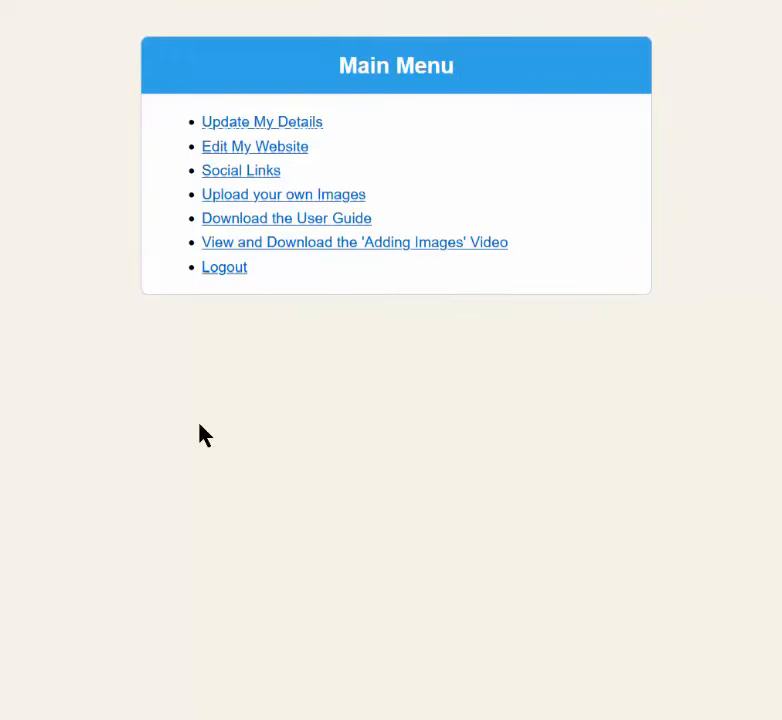
Step: View the User Guide's download options and return to the Main Menu
left_click(254, 222)
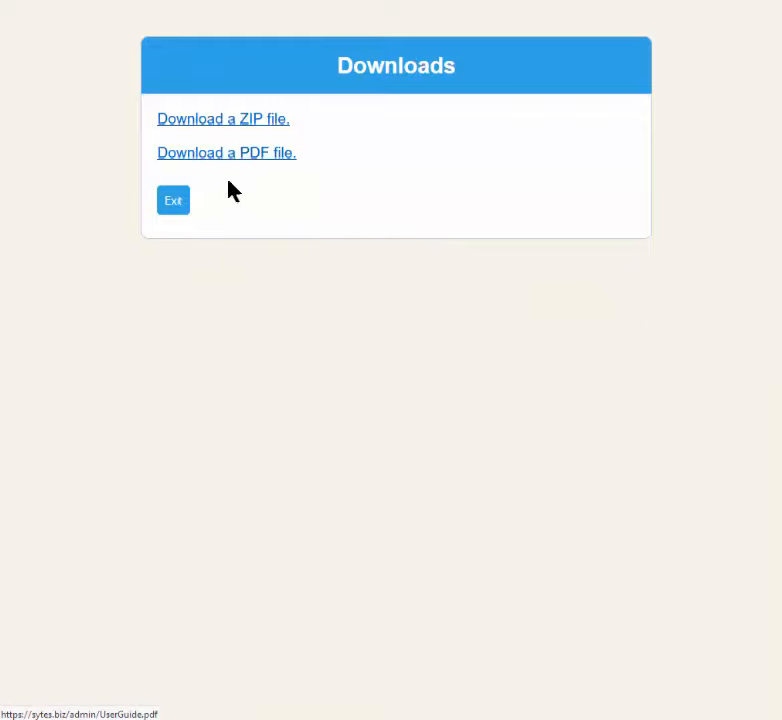
left_click(173, 199)
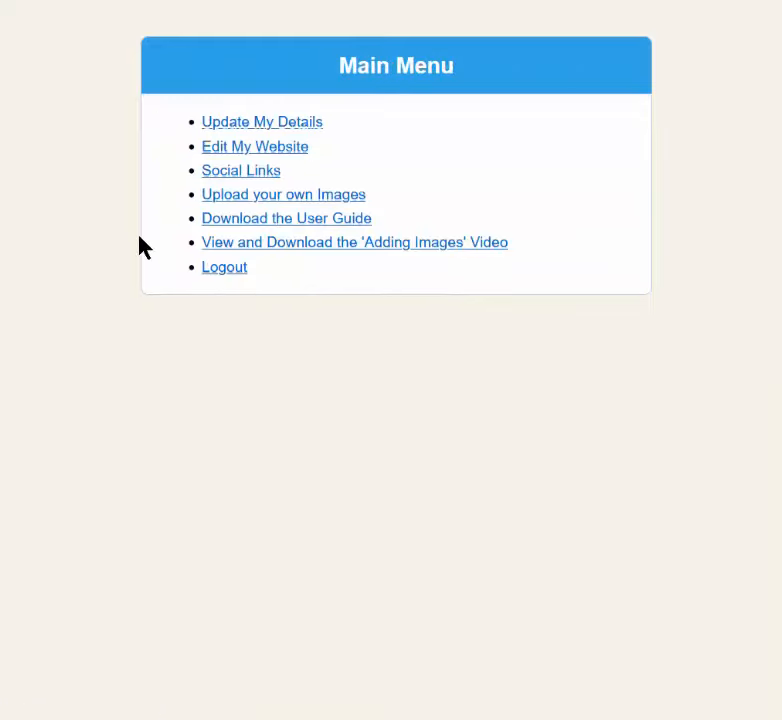